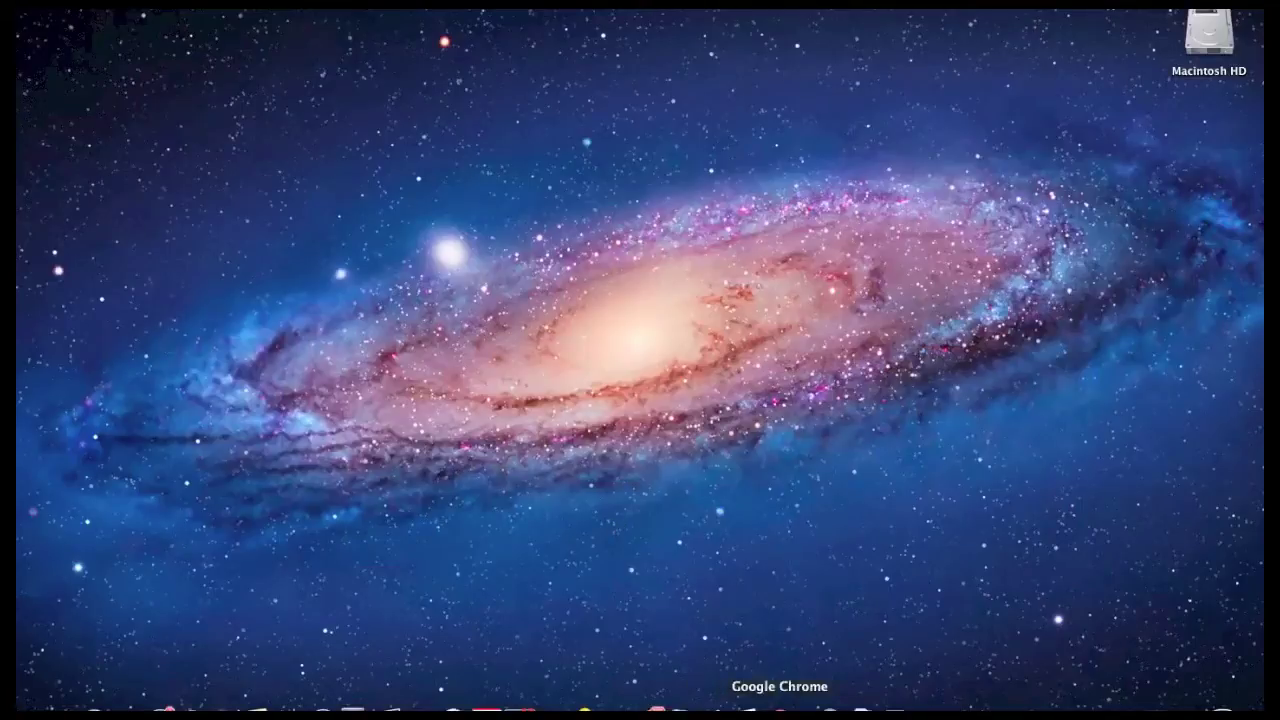
click(779, 708)
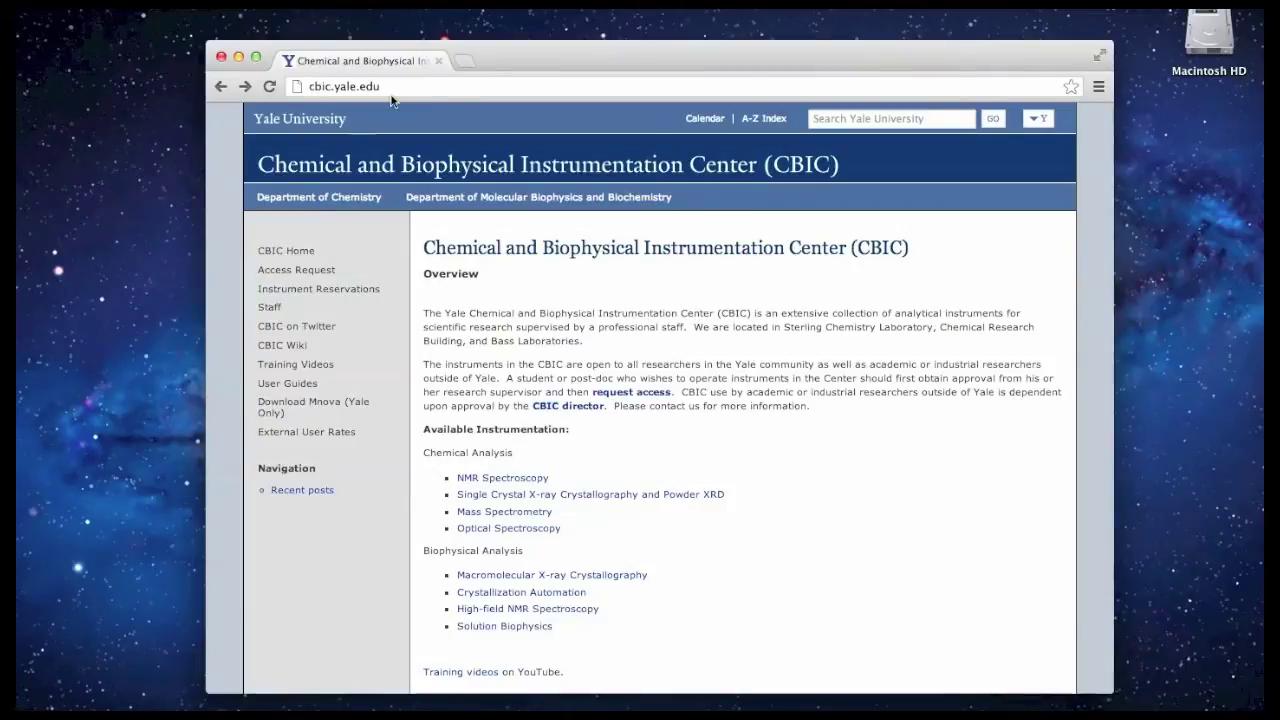
click(316, 403)
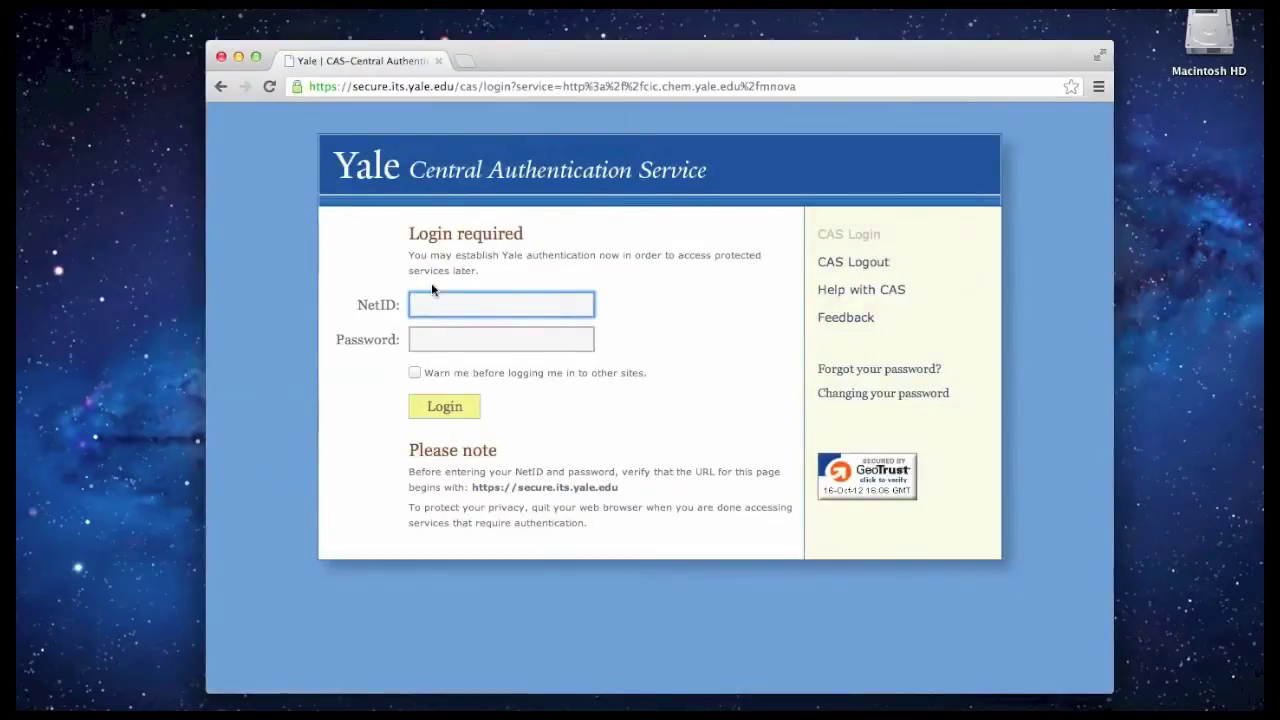
text(e)
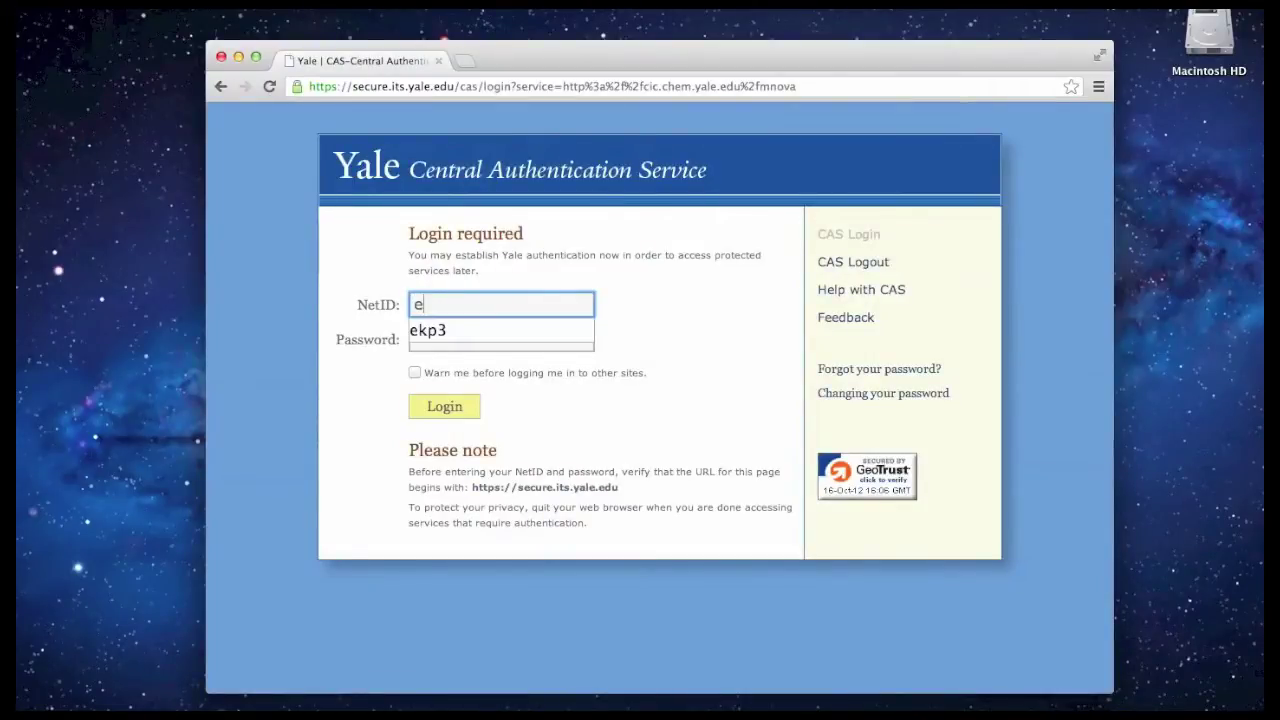
text(kp3)
key(Tab)
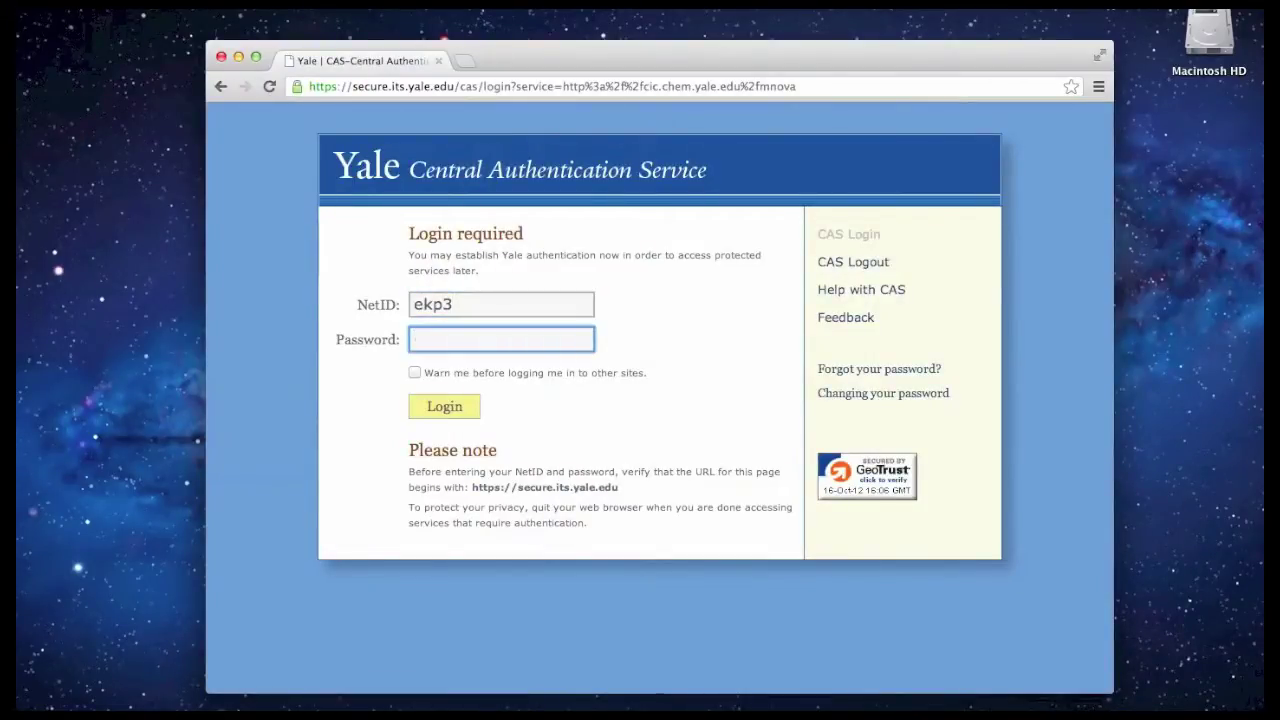
text(*******)
key(Return)
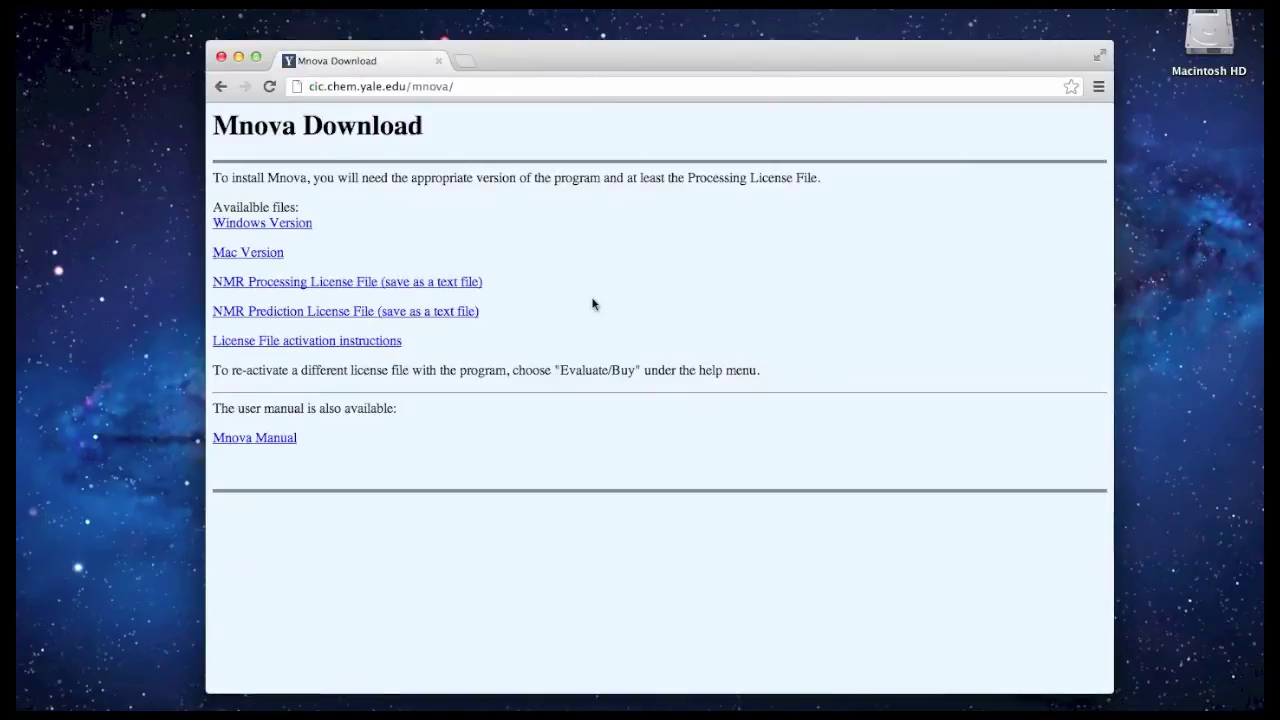
- Download the Mac Mnova installer and select the full NMR Processing license XML text
click(256, 260)
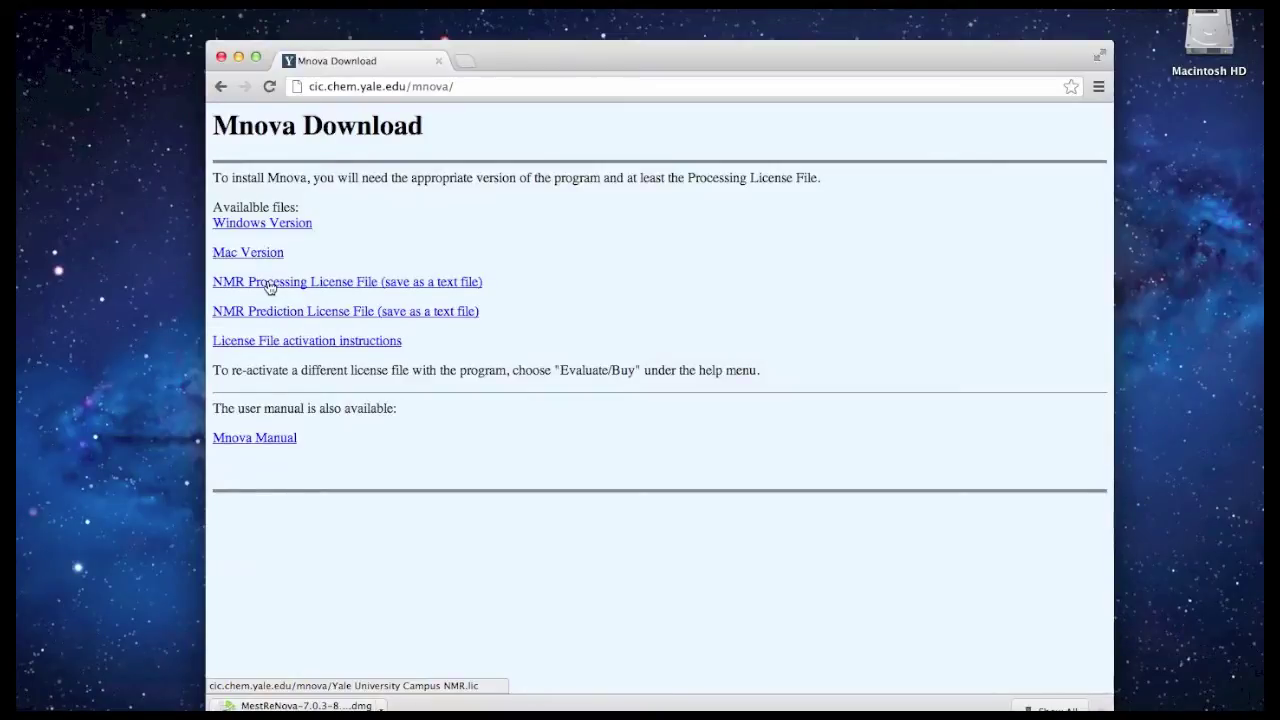
click(269, 284)
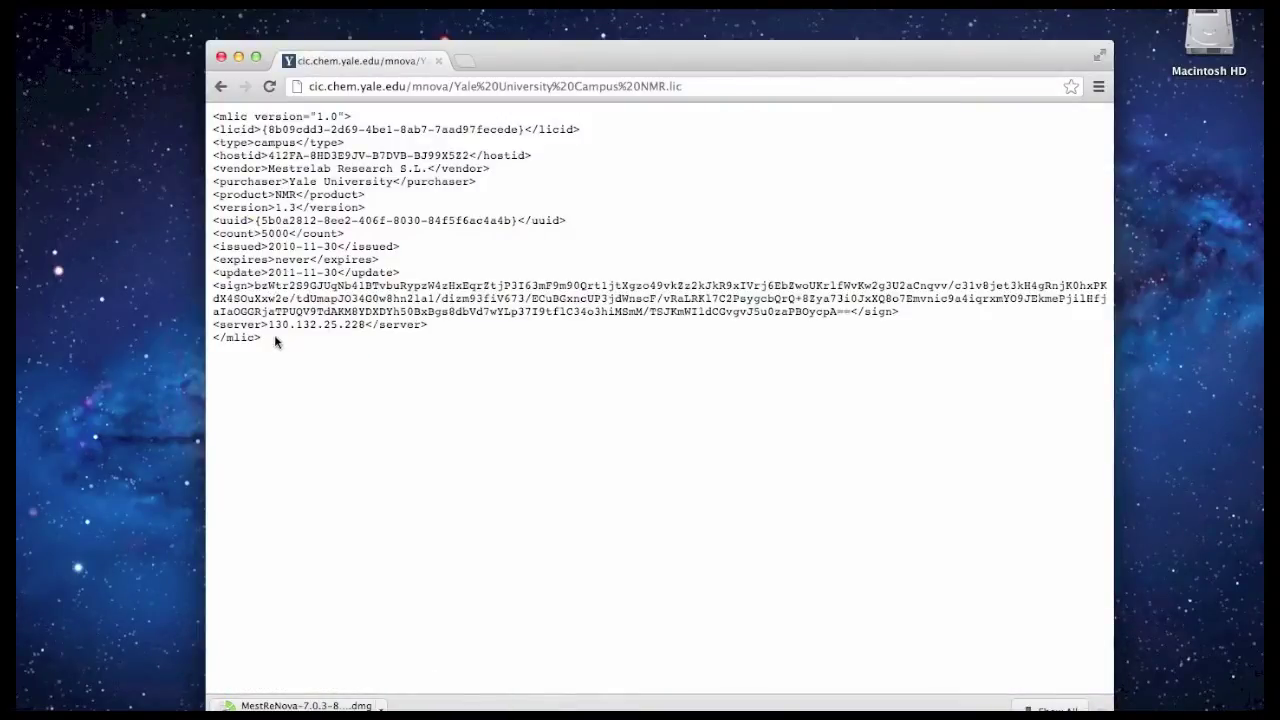
drag(272, 341, 215, 96)
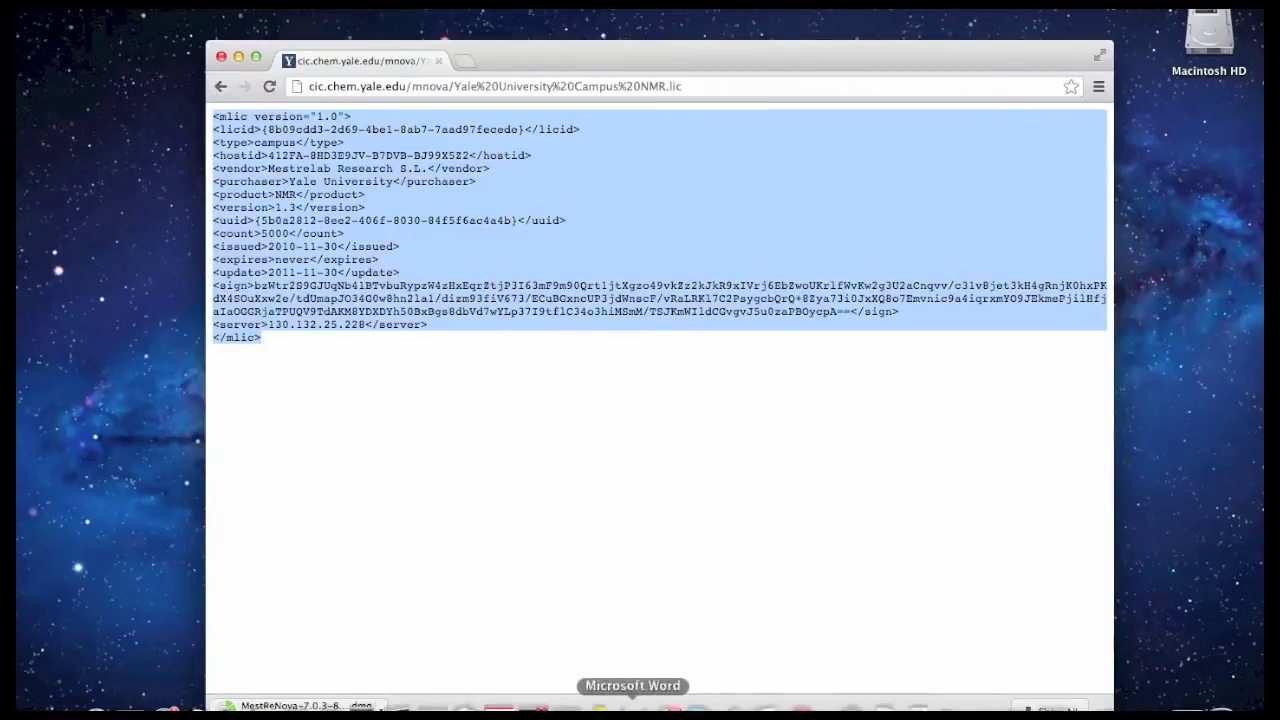
click(767, 706)
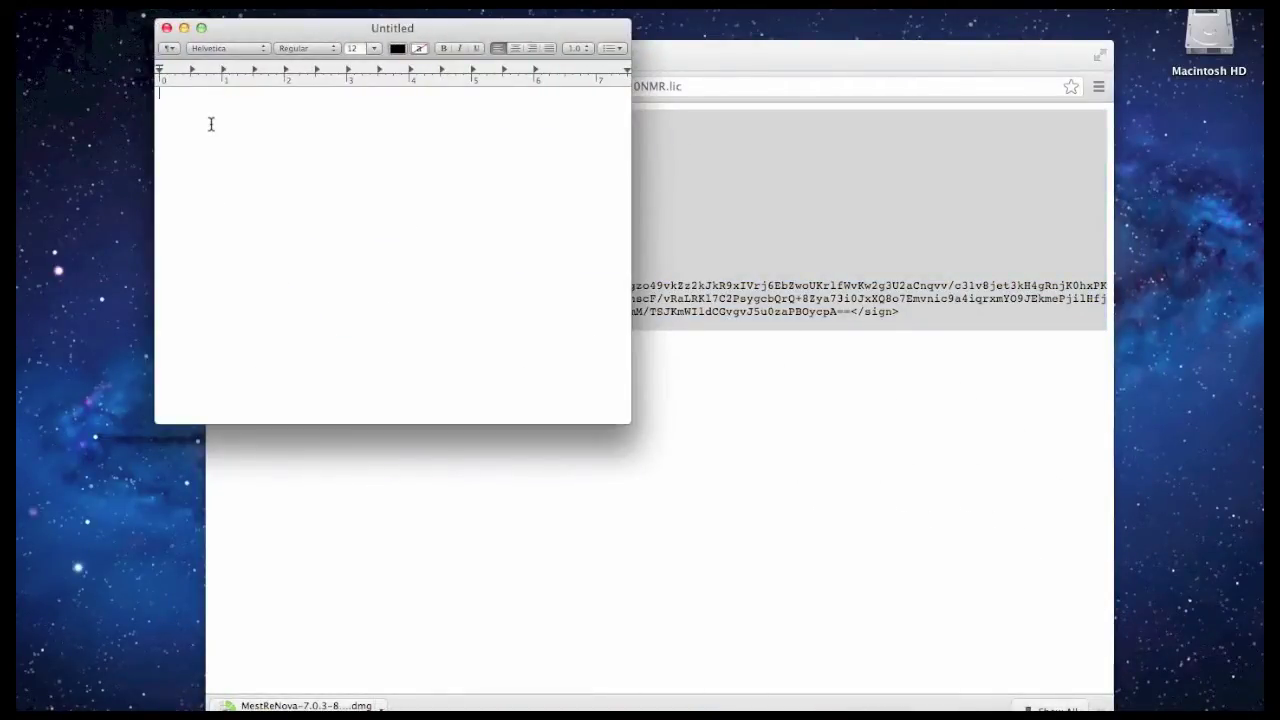
- Paste the license XML into TextEdit and save it as Plain Text named 'license' on the Desktop
key(super+v)
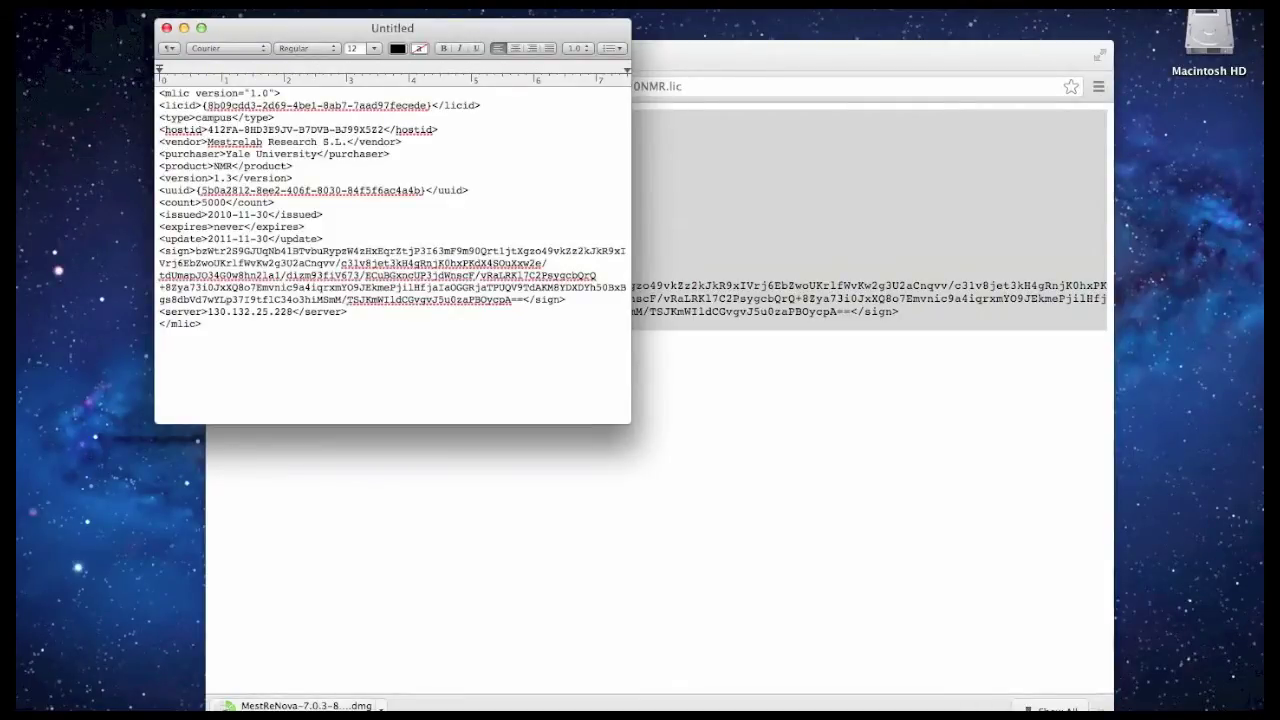
click(150, 2)
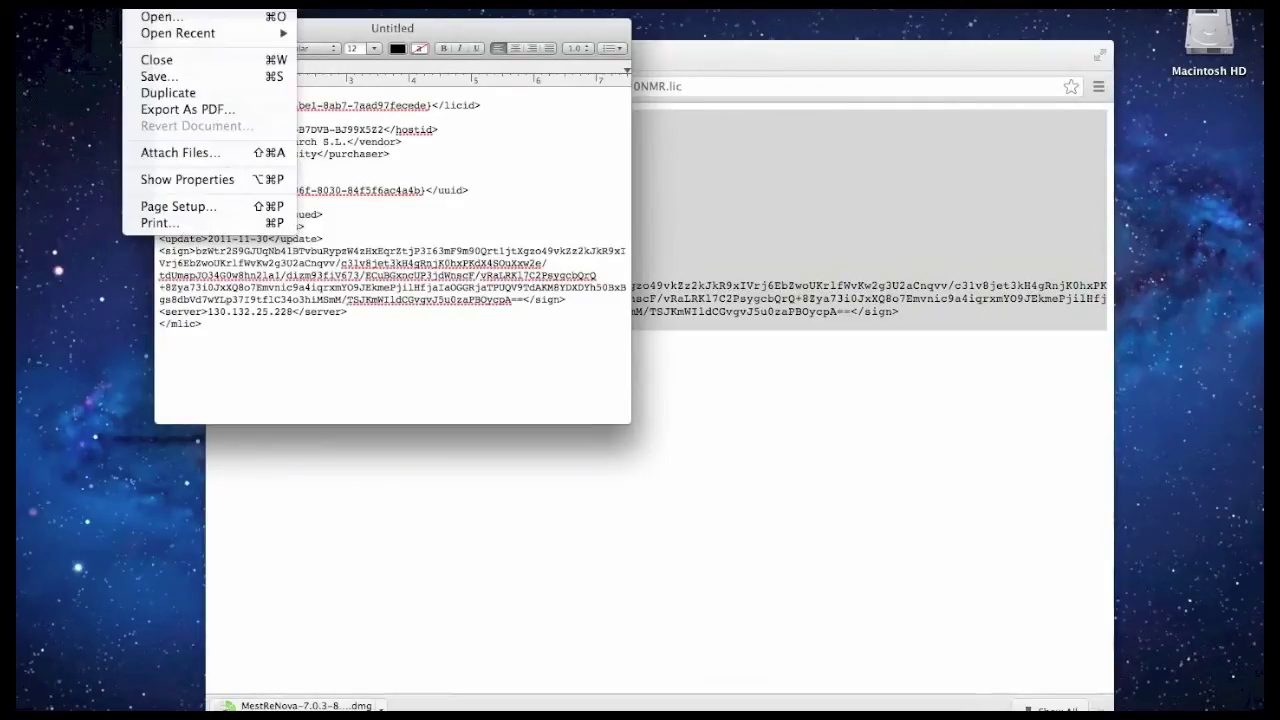
click(163, 78)
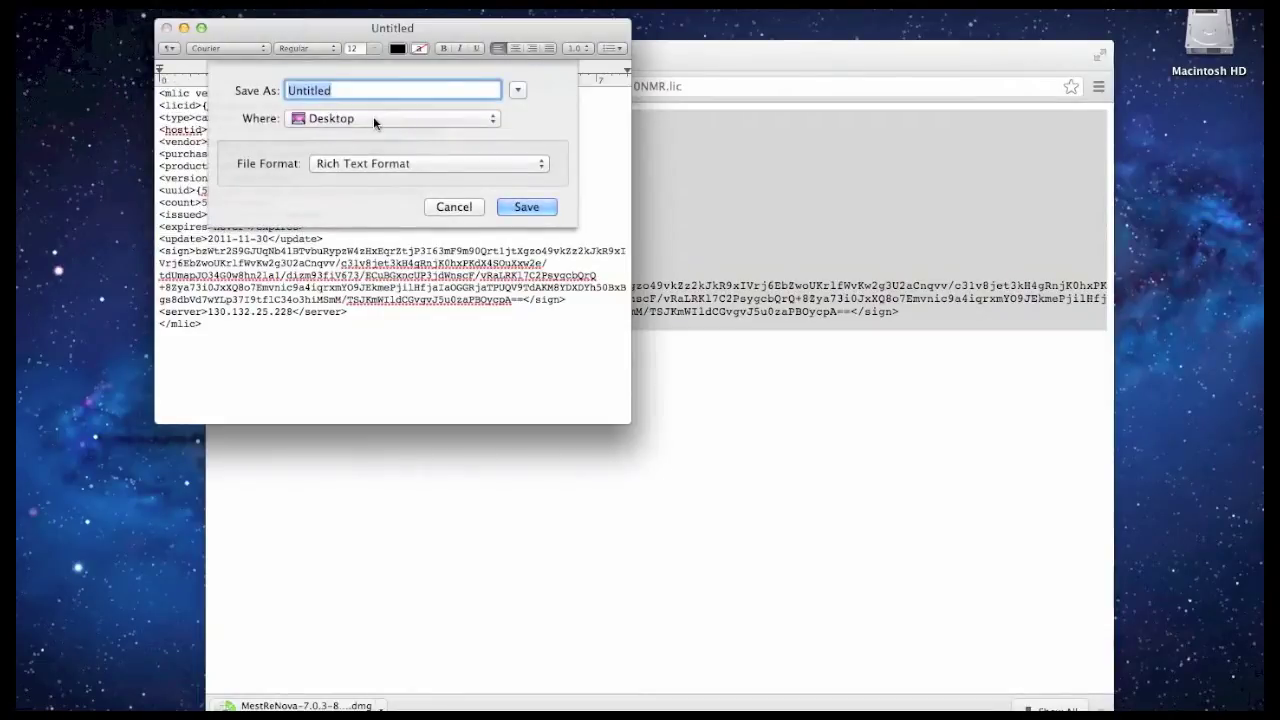
click(416, 167)
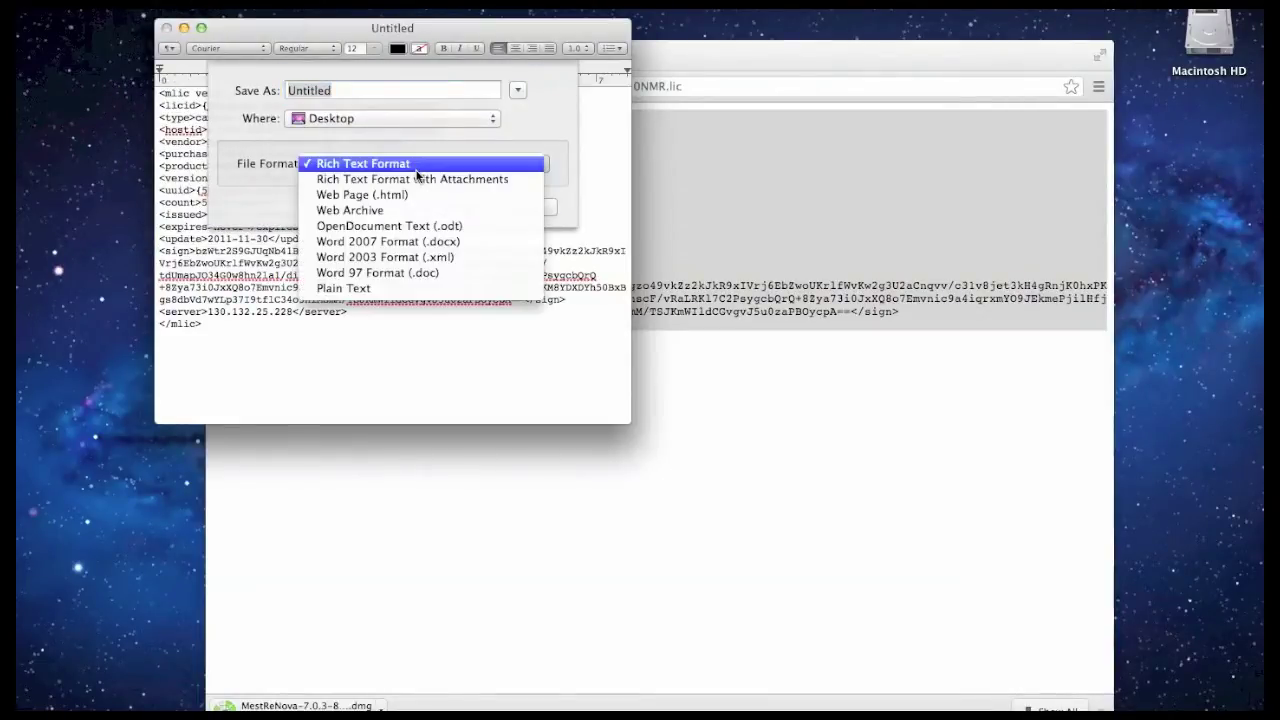
click(399, 288)
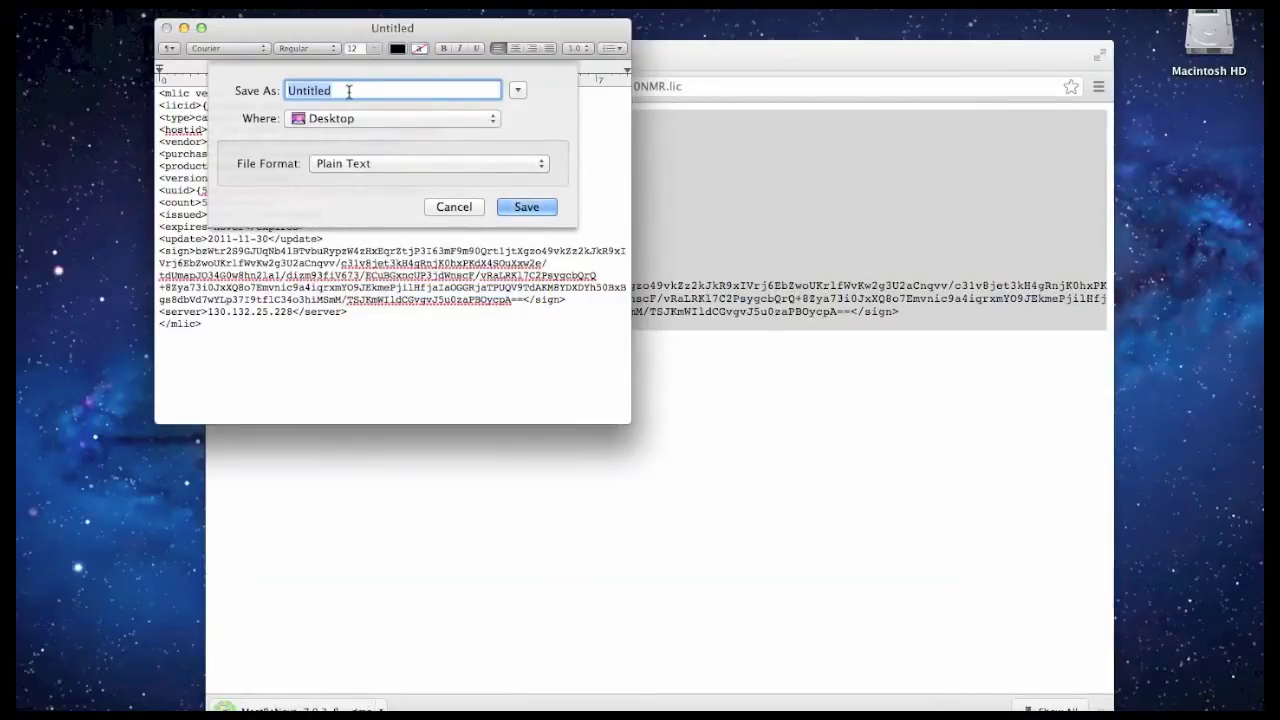
text(l)
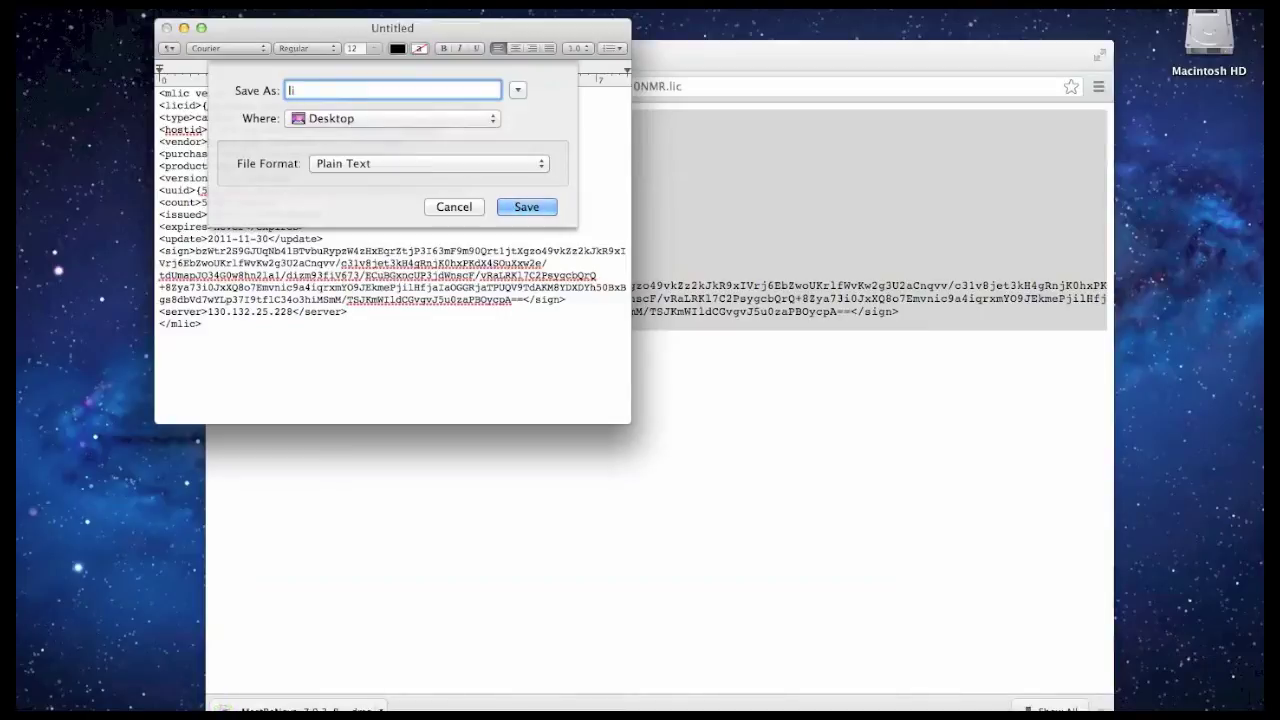
text(icens)
text(e)
click(530, 206)
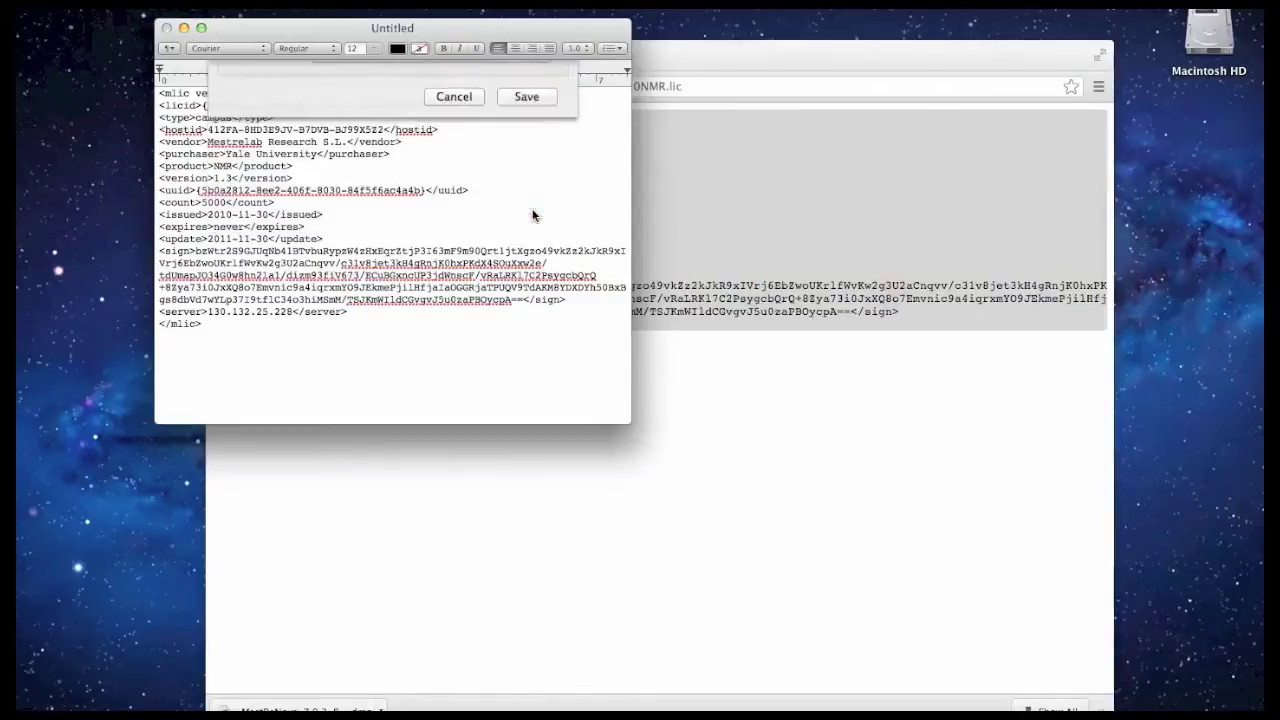
- Close the license document and copy MestReNova.mpkg from the downloaded disk image into Applications
click(167, 28)
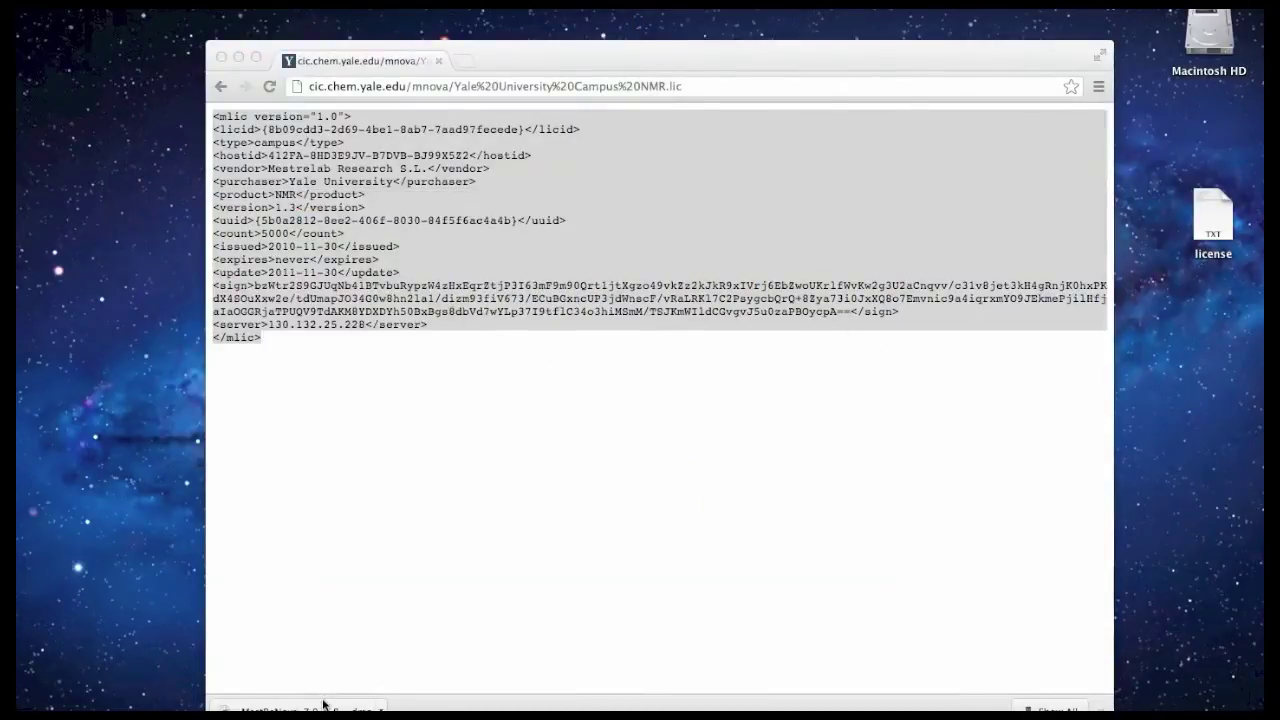
mouse_move(917, 712)
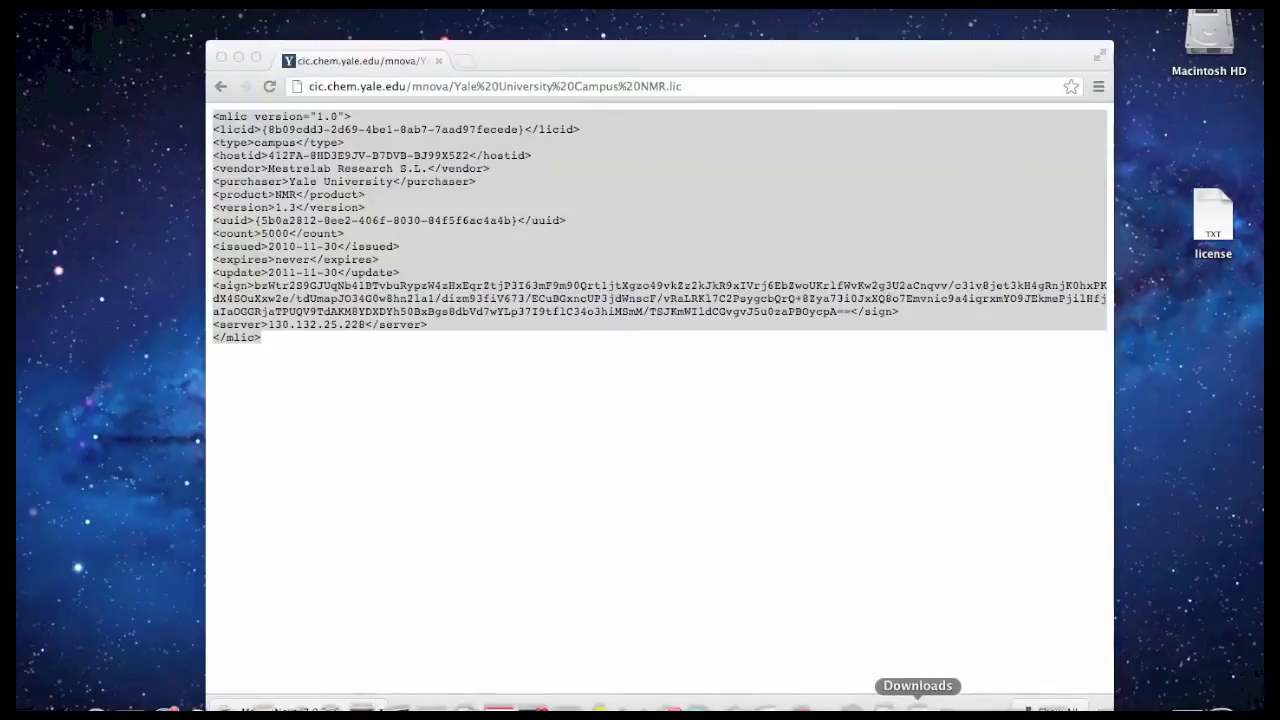
click(918, 705)
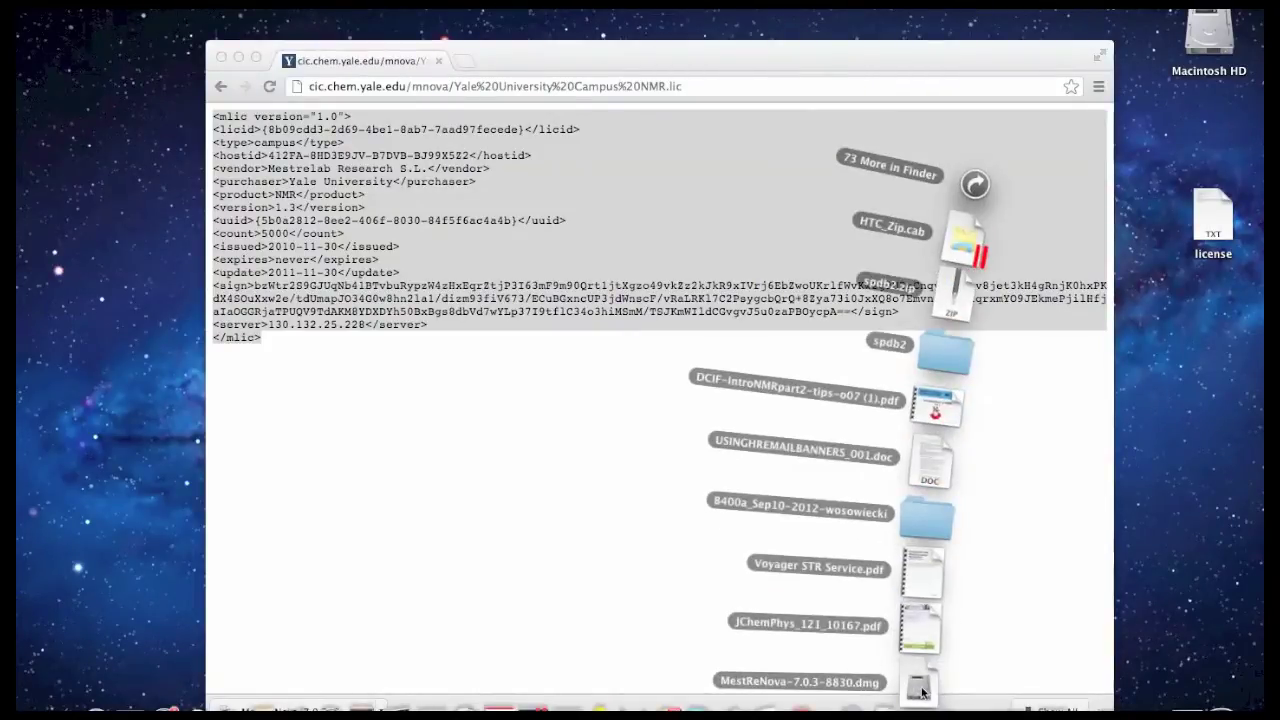
click(922, 688)
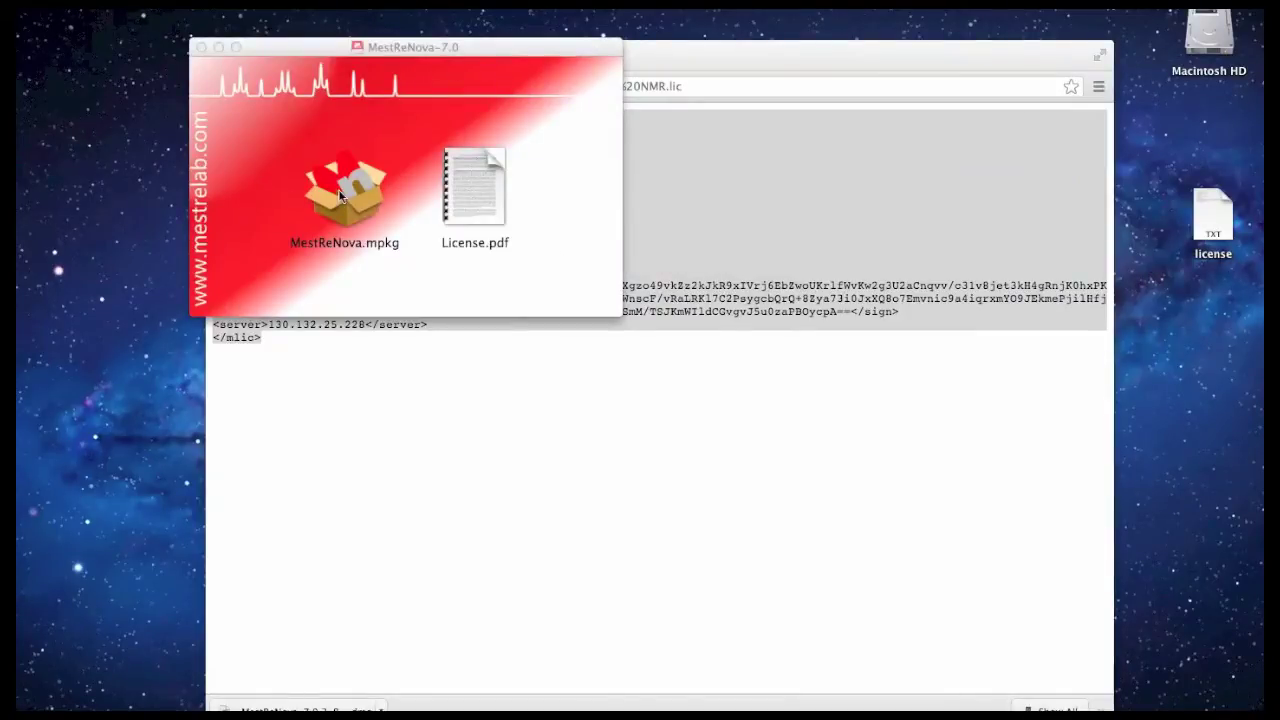
mouse_move(341, 196)
mouse_down()
mouse_move(577, 415)
mouse_move(852, 705)
mouse_up()
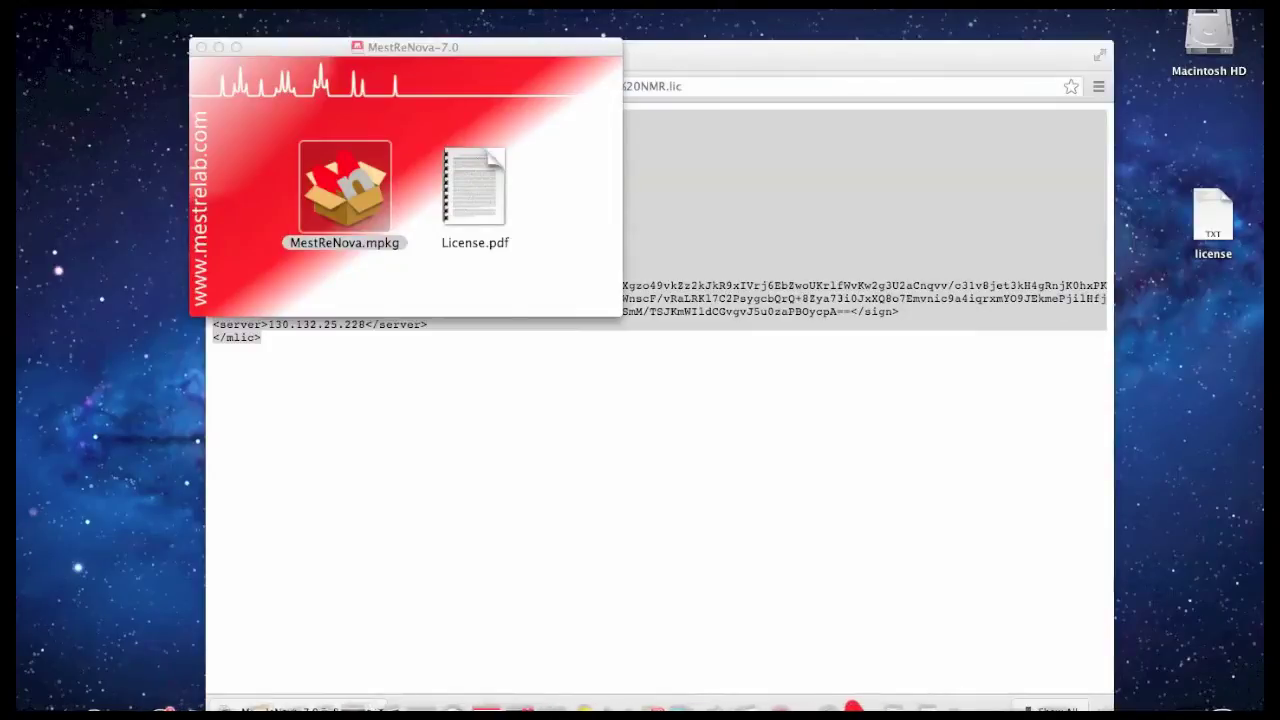
drag(852, 705, 850, 702)
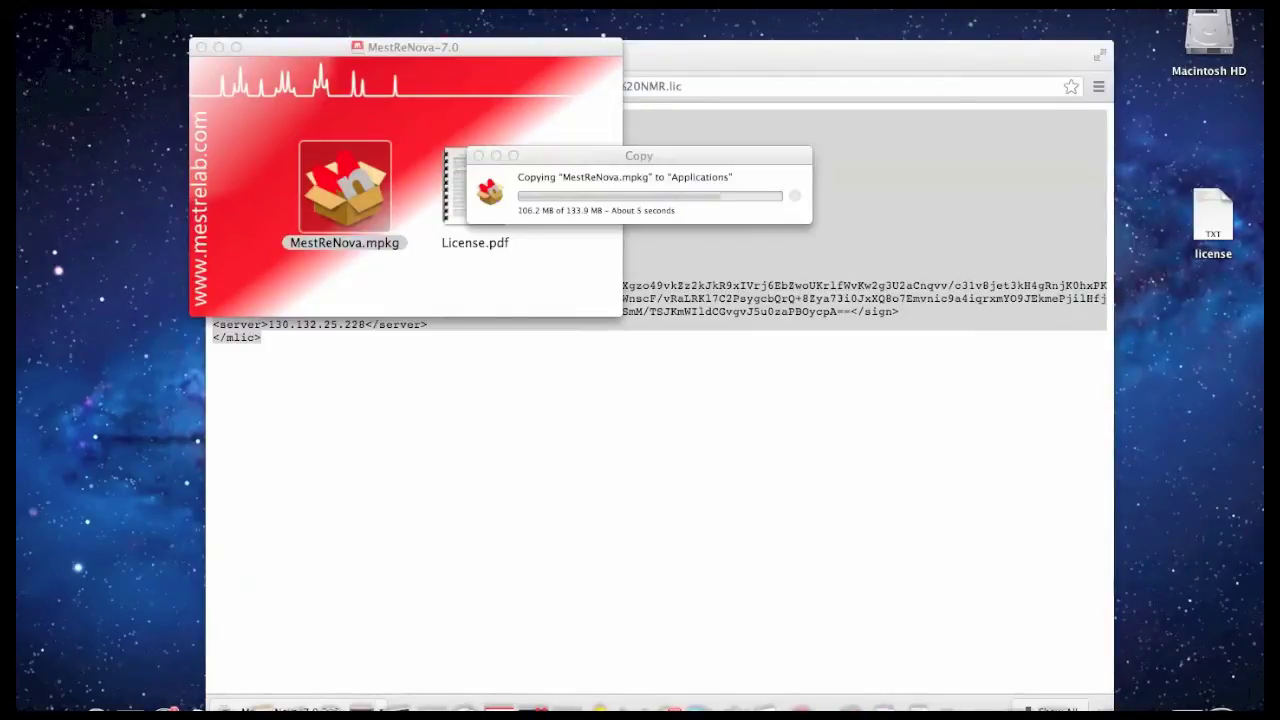
click(850, 702)
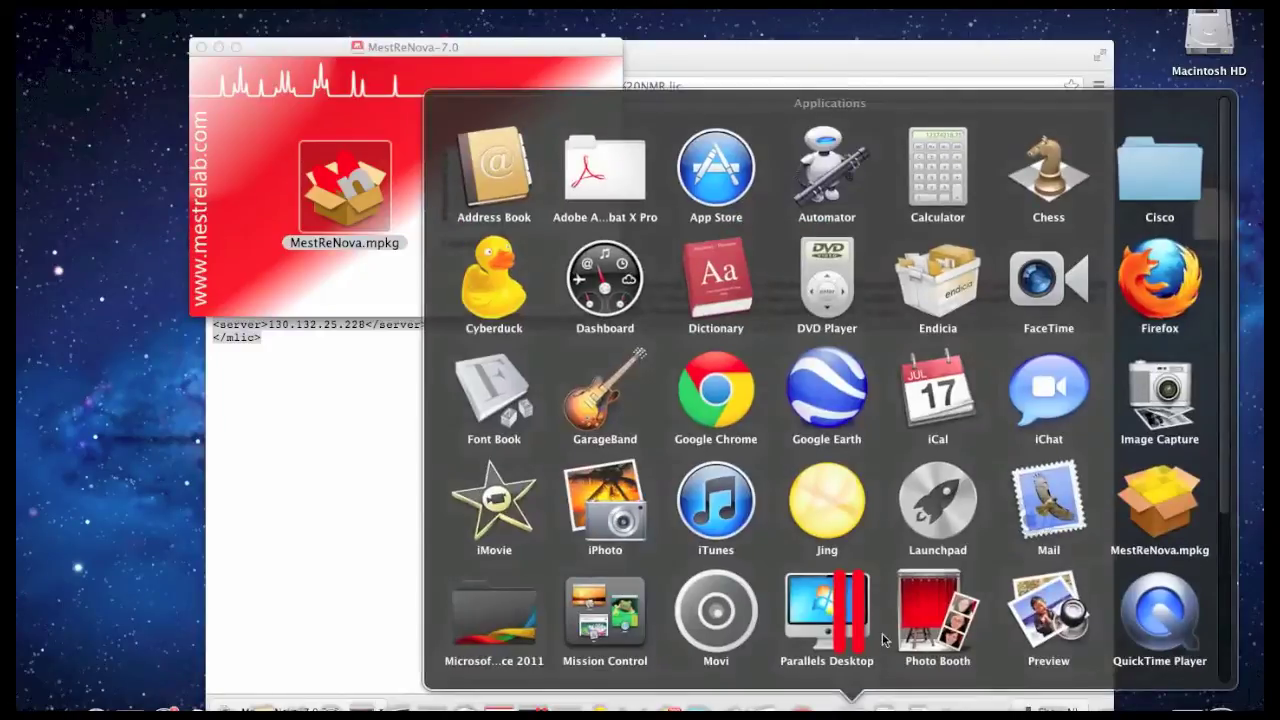
- Run MestReNova.mpkg, agree to the license, and install on Macintosh HD with the admin password
click(1160, 500)
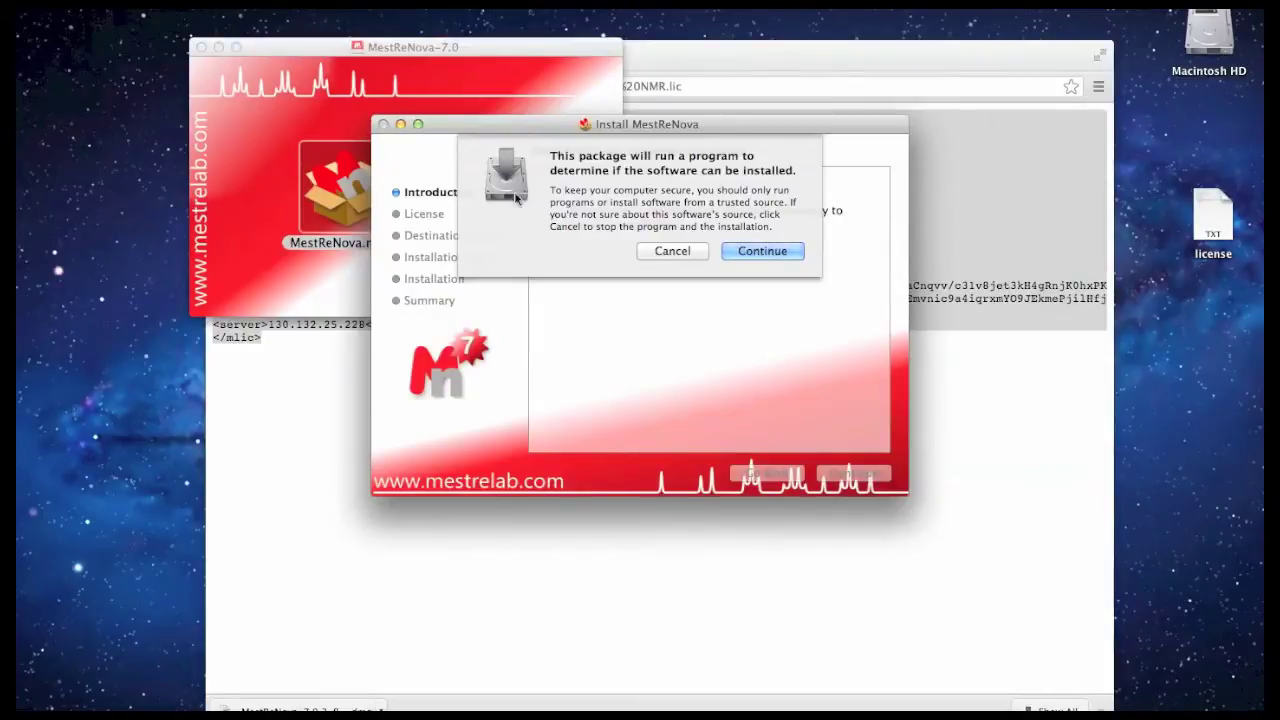
click(762, 251)
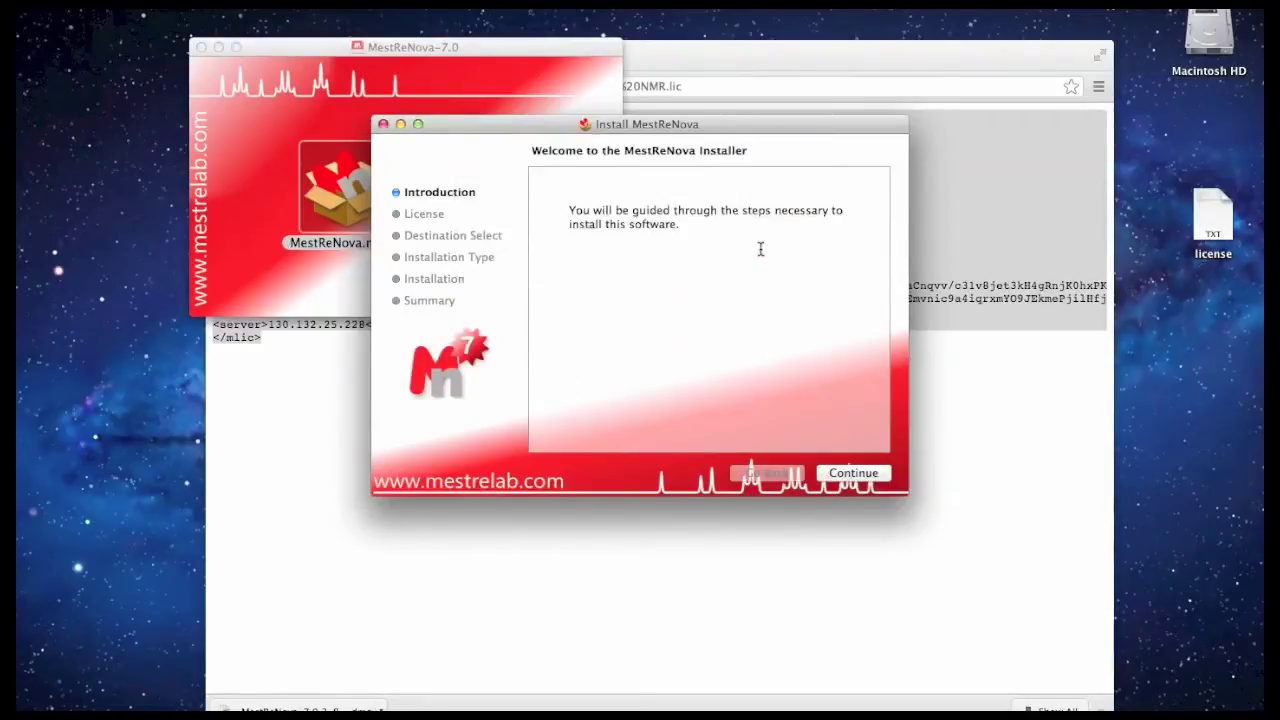
click(850, 477)
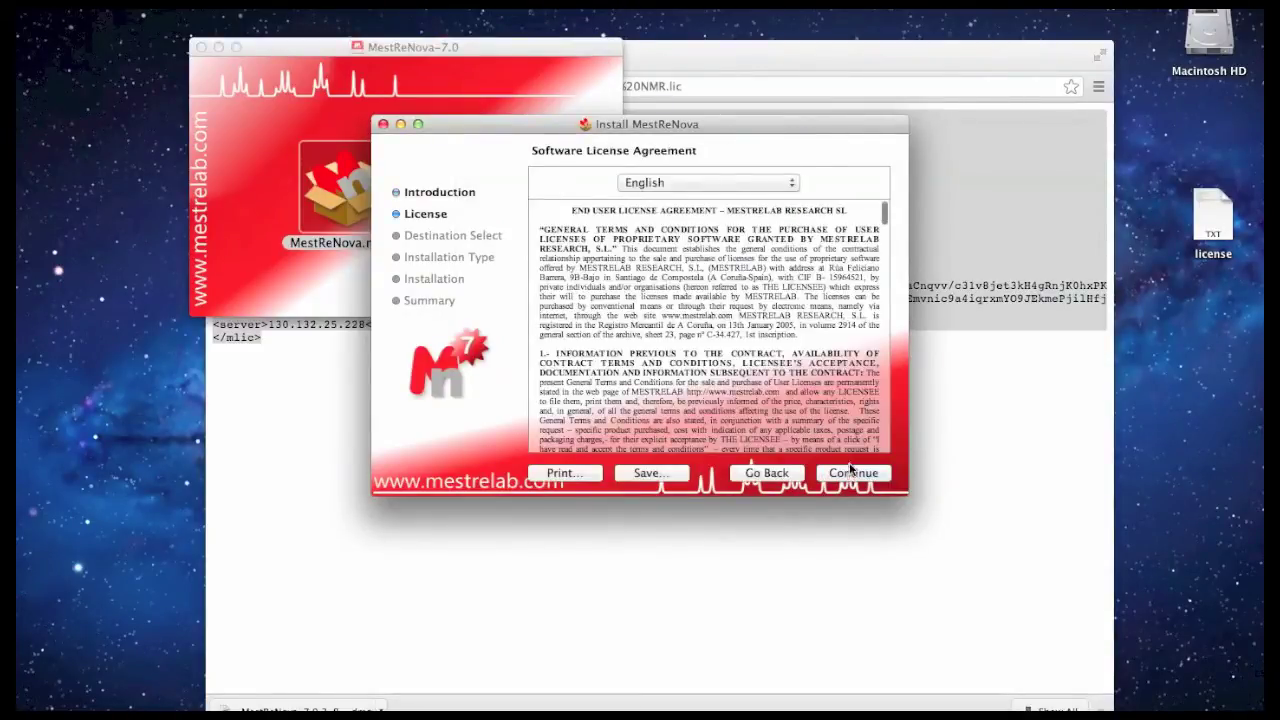
click(856, 478)
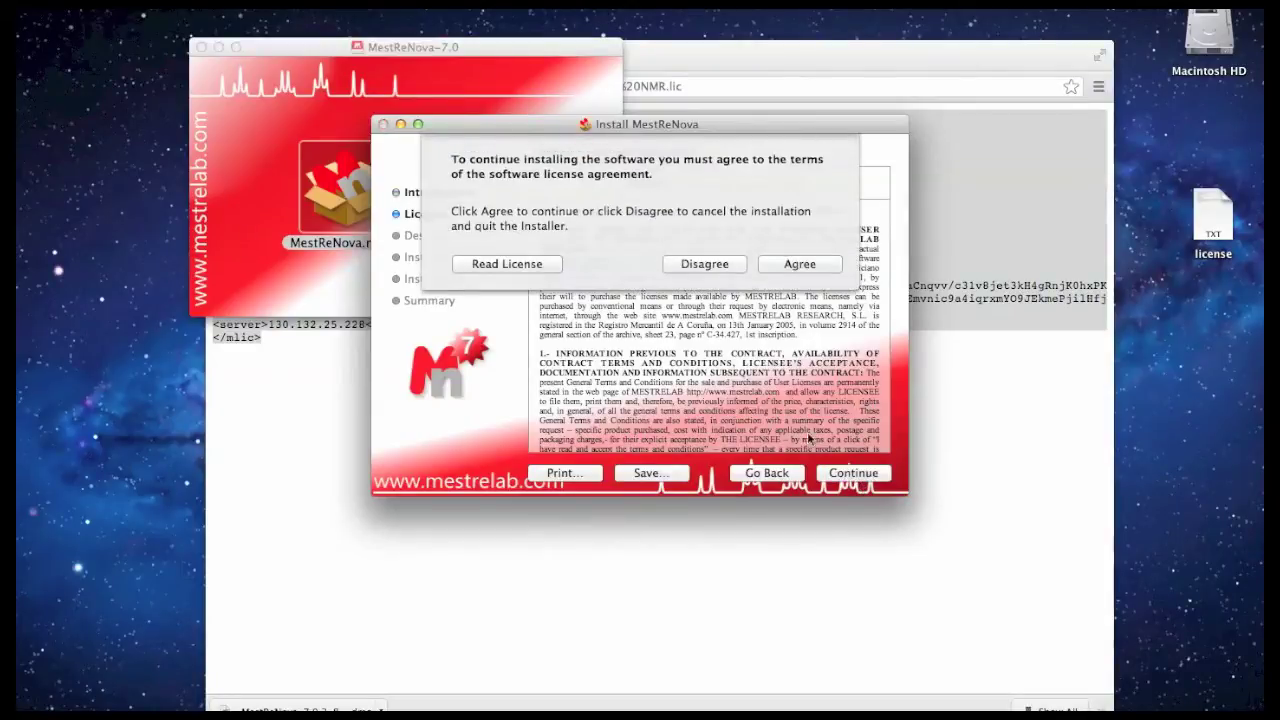
click(800, 264)
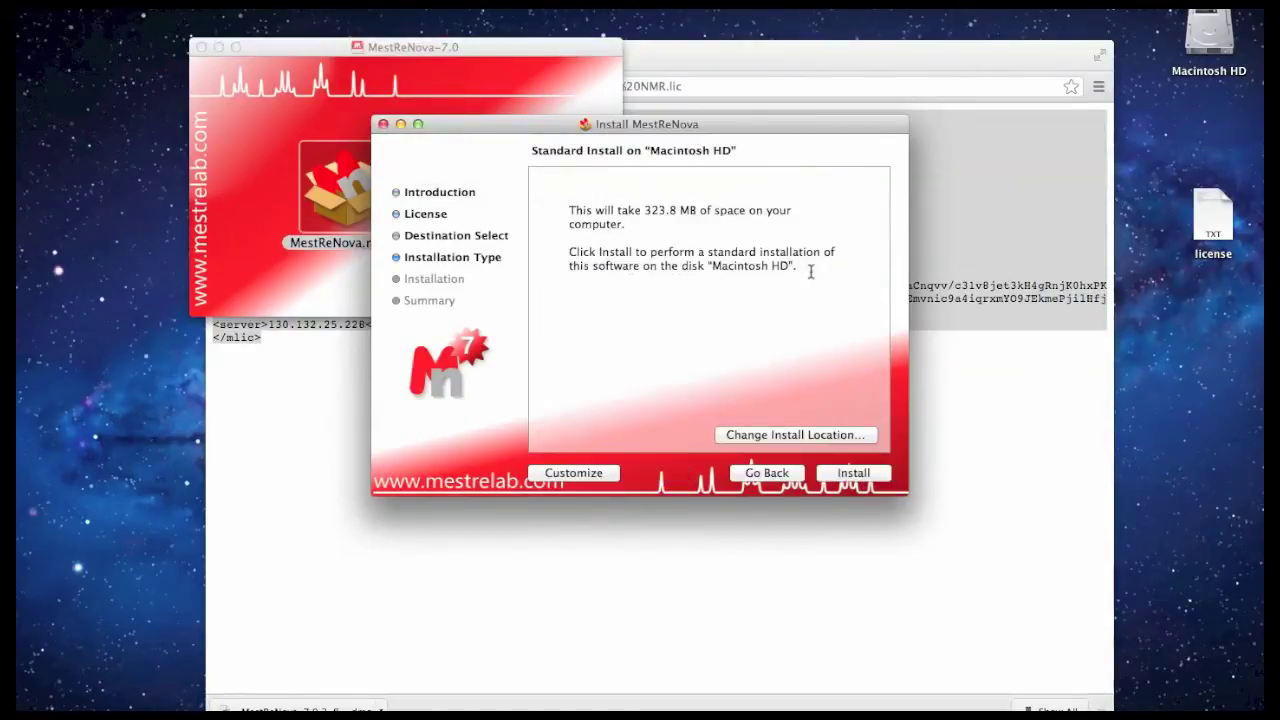
click(848, 476)
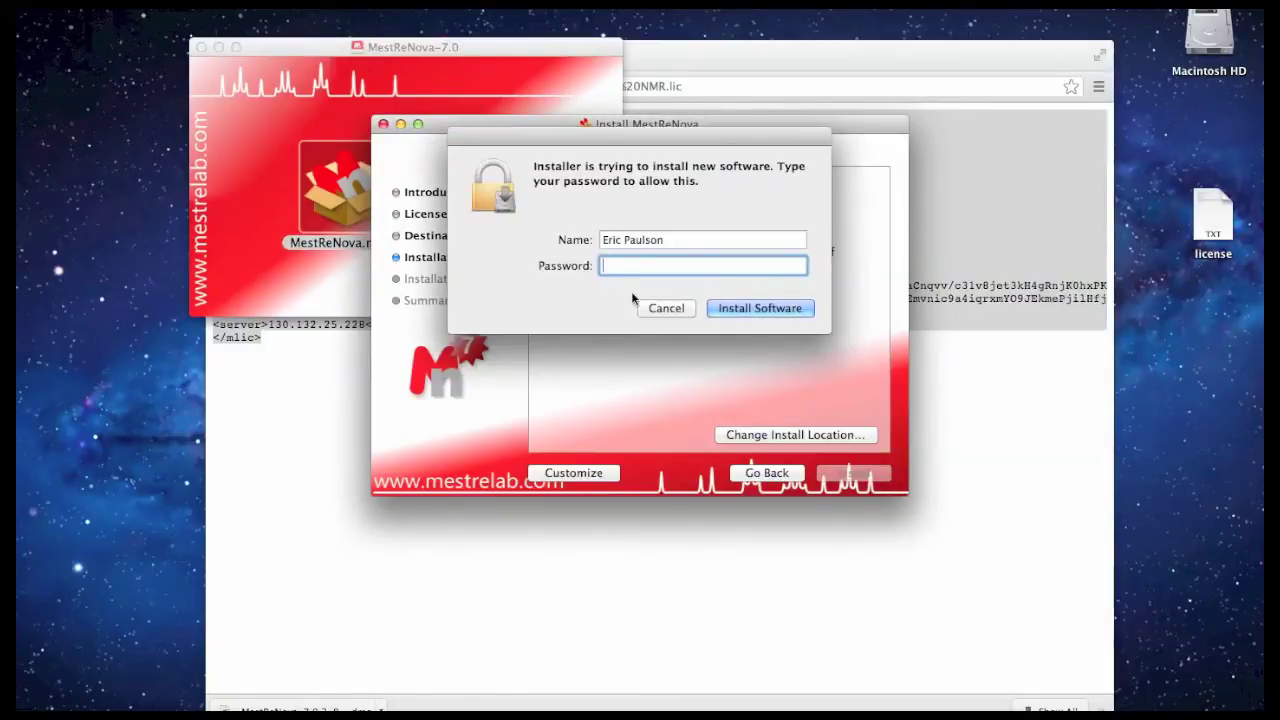
text(•••)
text(•••••)
key(Return)
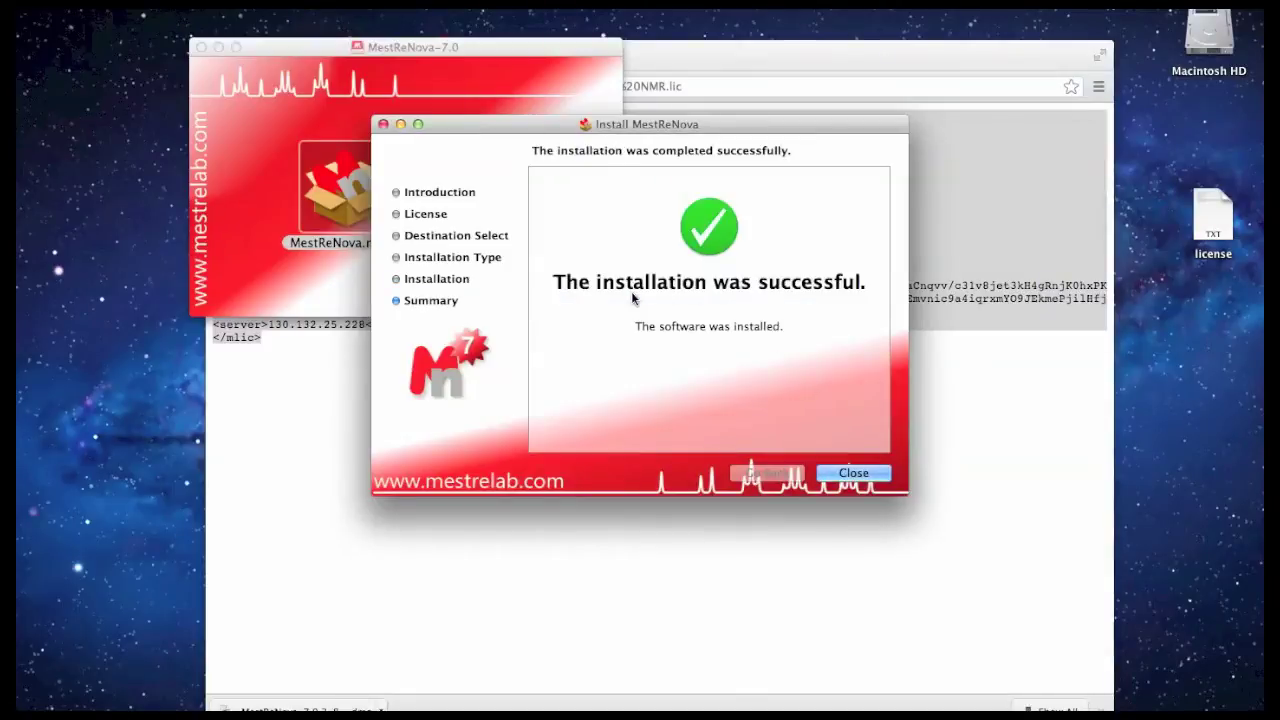
- Close the installer and launch MestReNova from the Applications stack
click(855, 473)
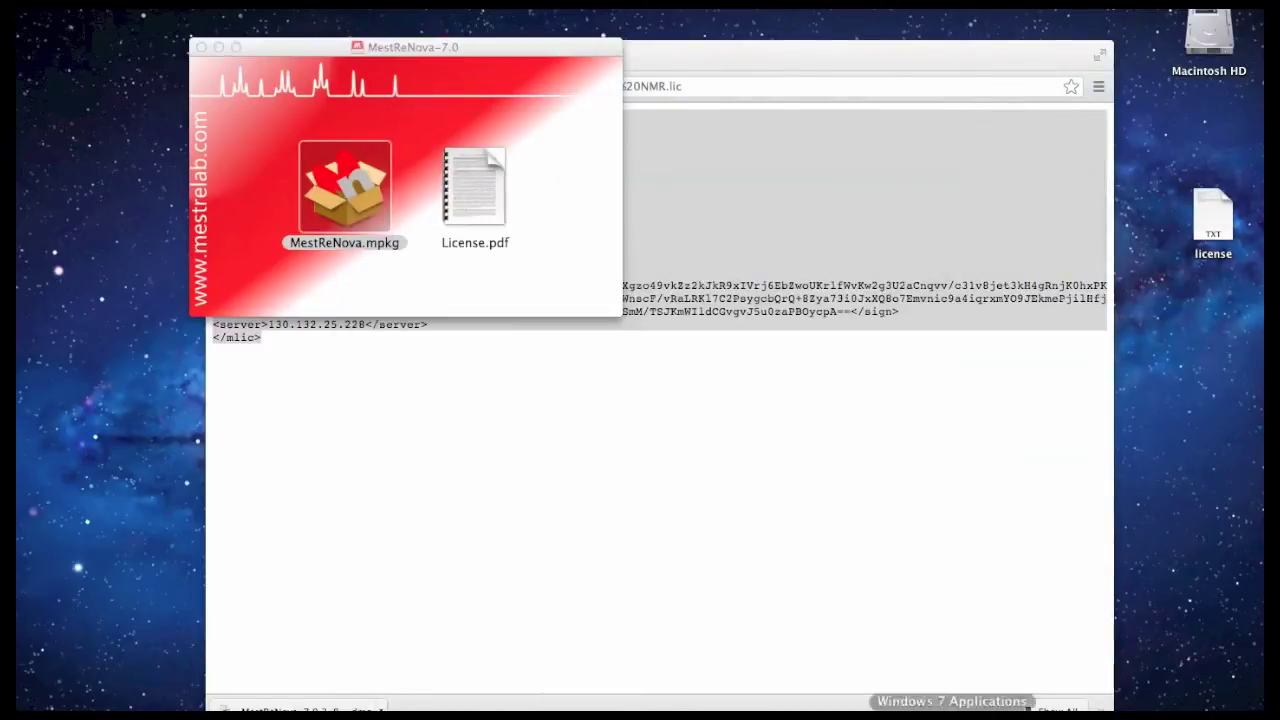
click(851, 705)
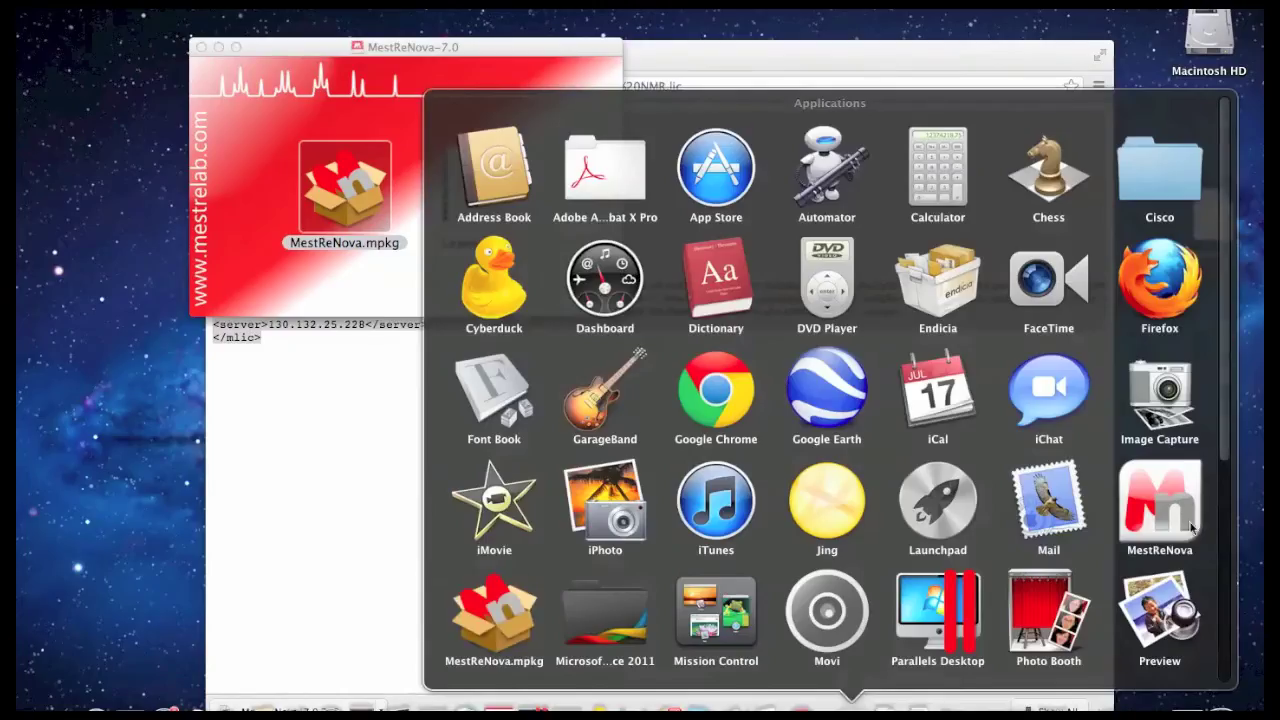
click(1157, 511)
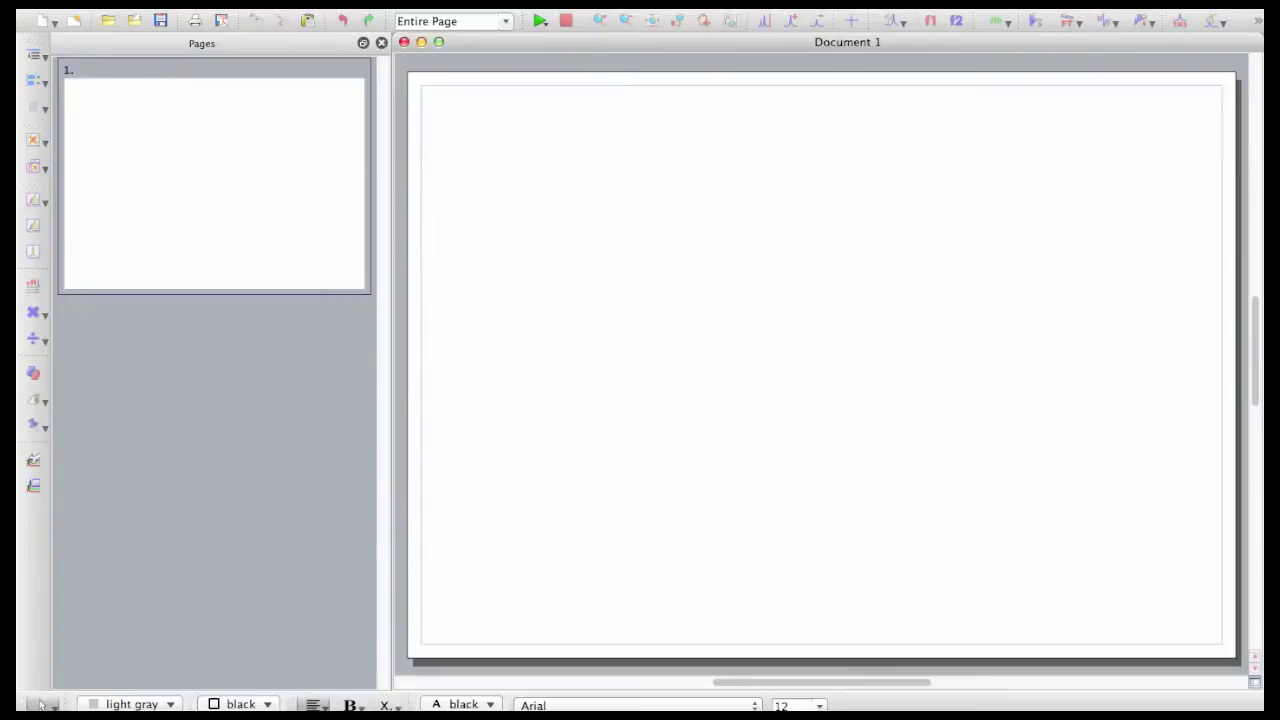
click(865, 5)
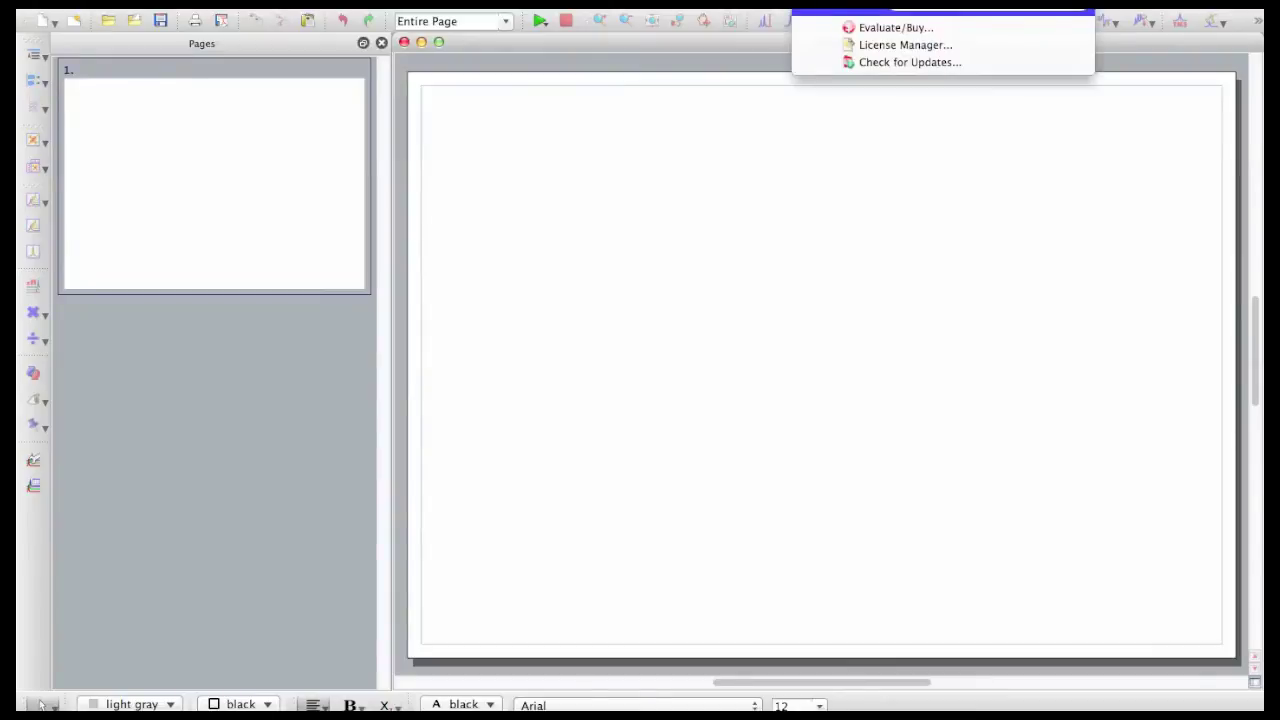
- Start the Registration Wizard via Help > Evaluate/Buy, confirm having a license file, and choose Activate
click(866, 30)
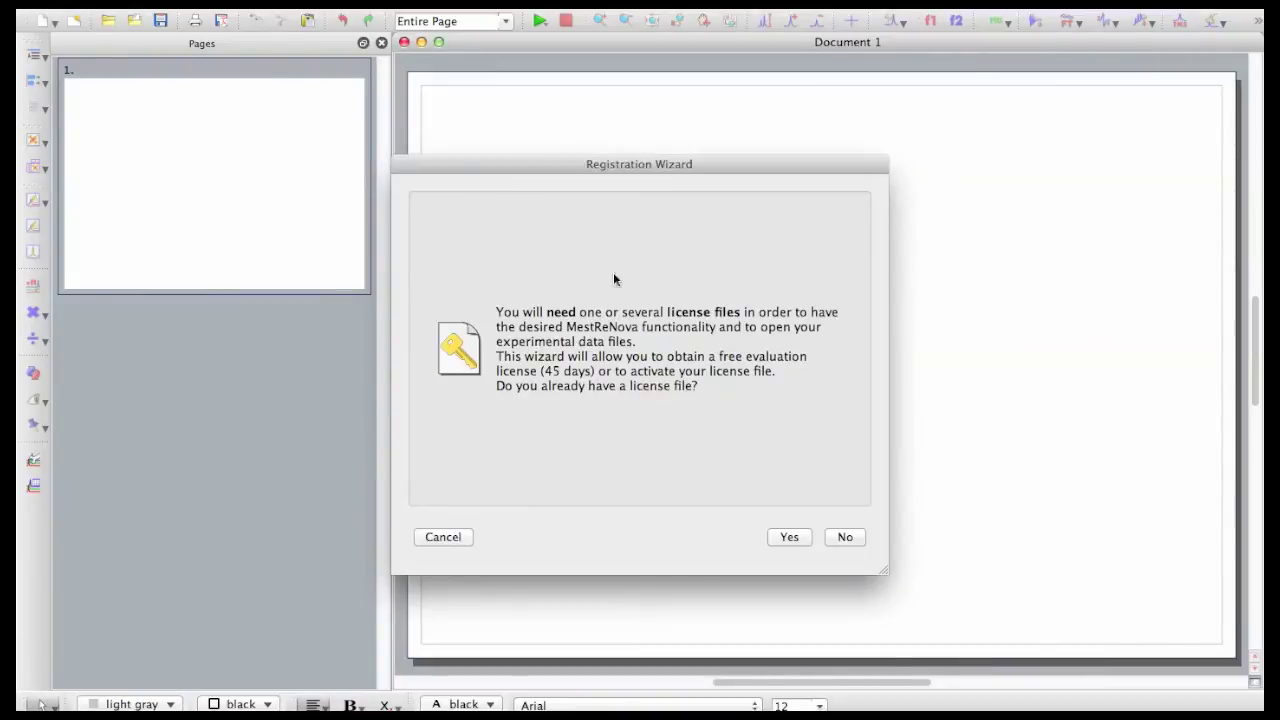
click(788, 537)
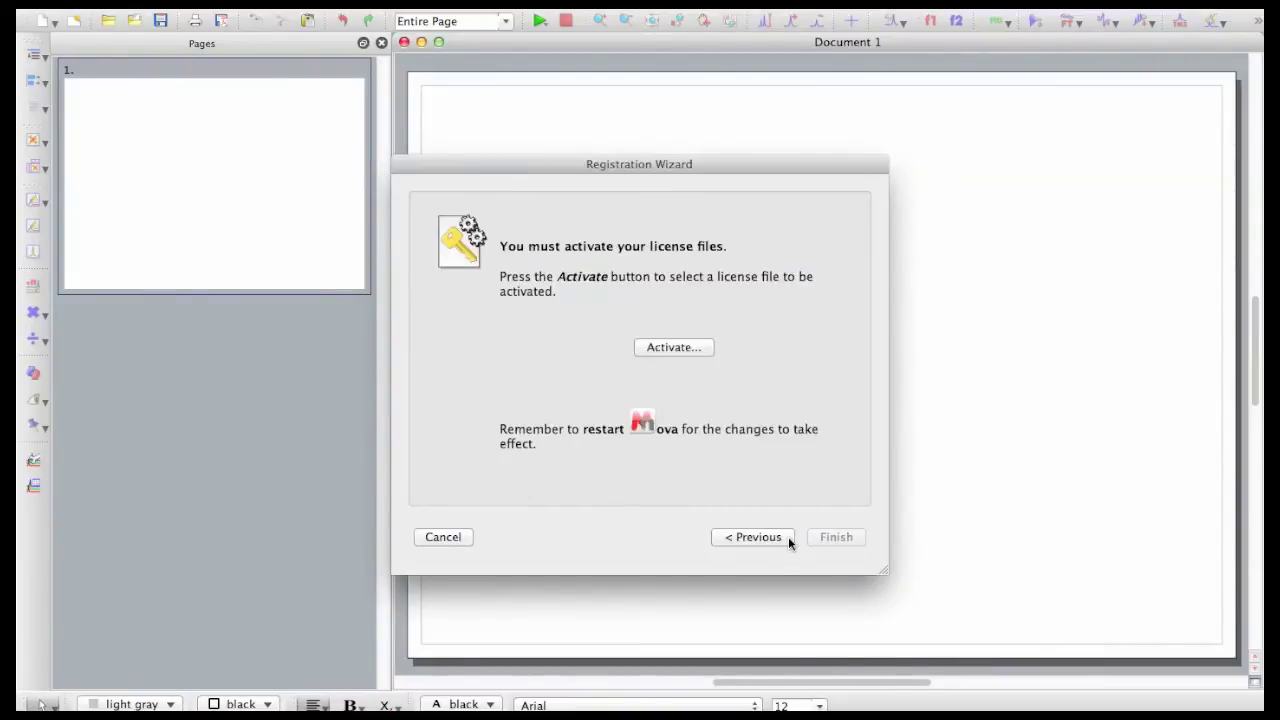
click(672, 350)
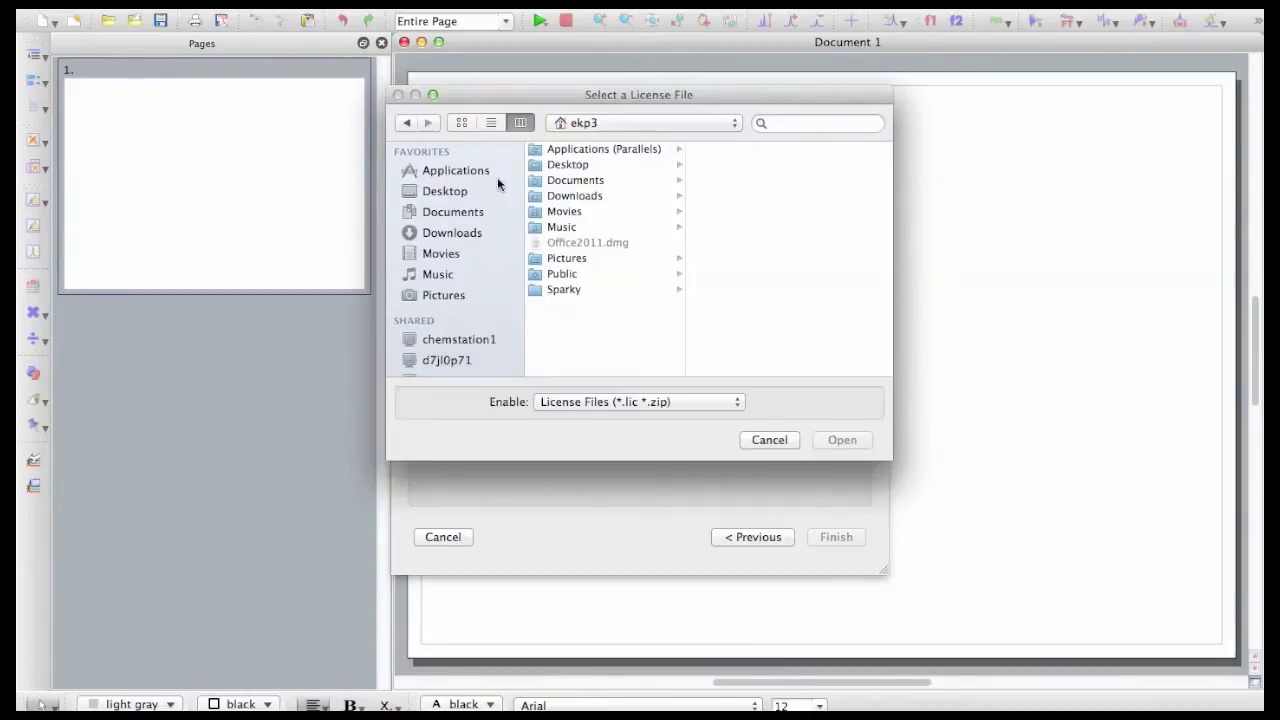
- Select the Desktop 'license' file using the All Files (*.*) filter and submit it for activation
click(438, 191)
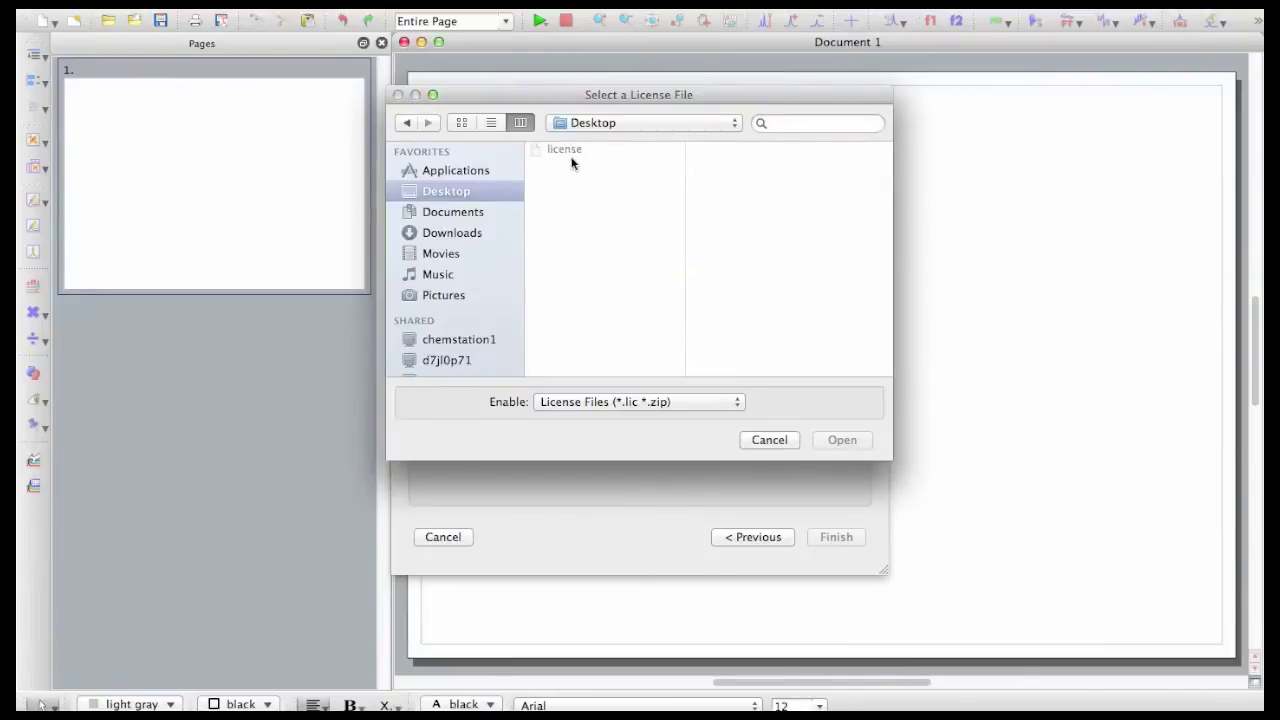
click(673, 400)
click(664, 422)
click(565, 150)
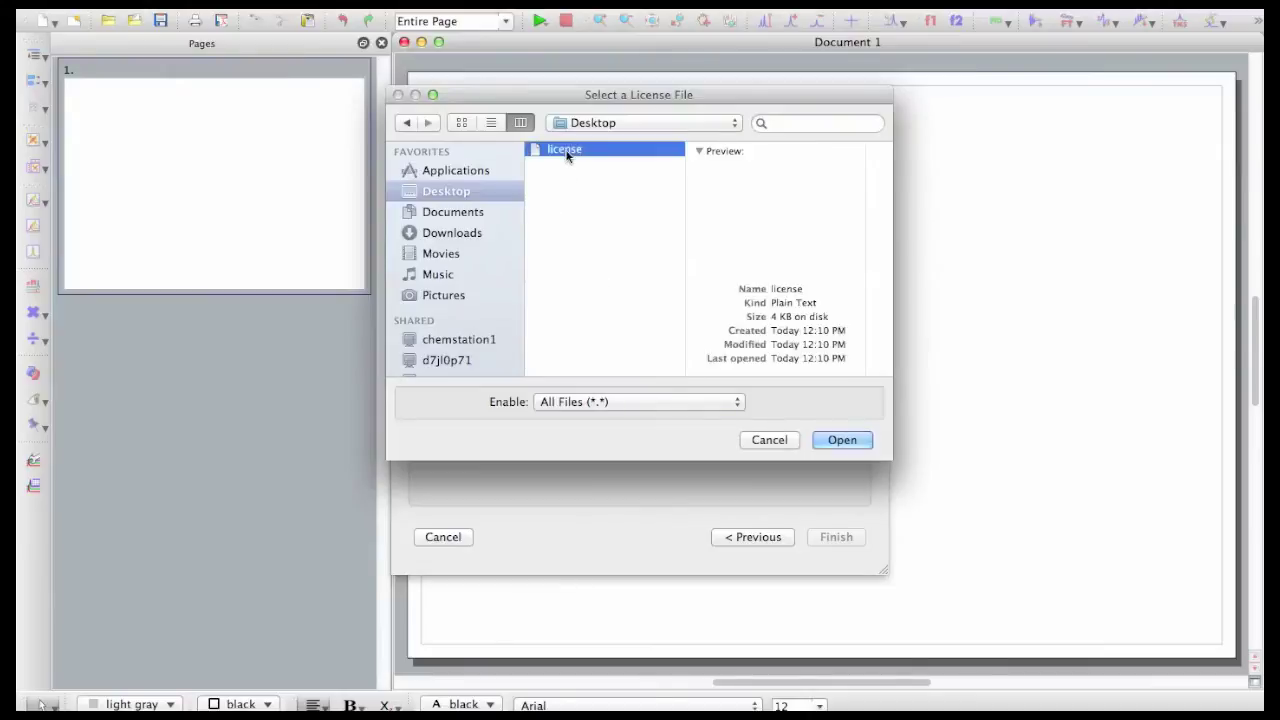
click(863, 442)
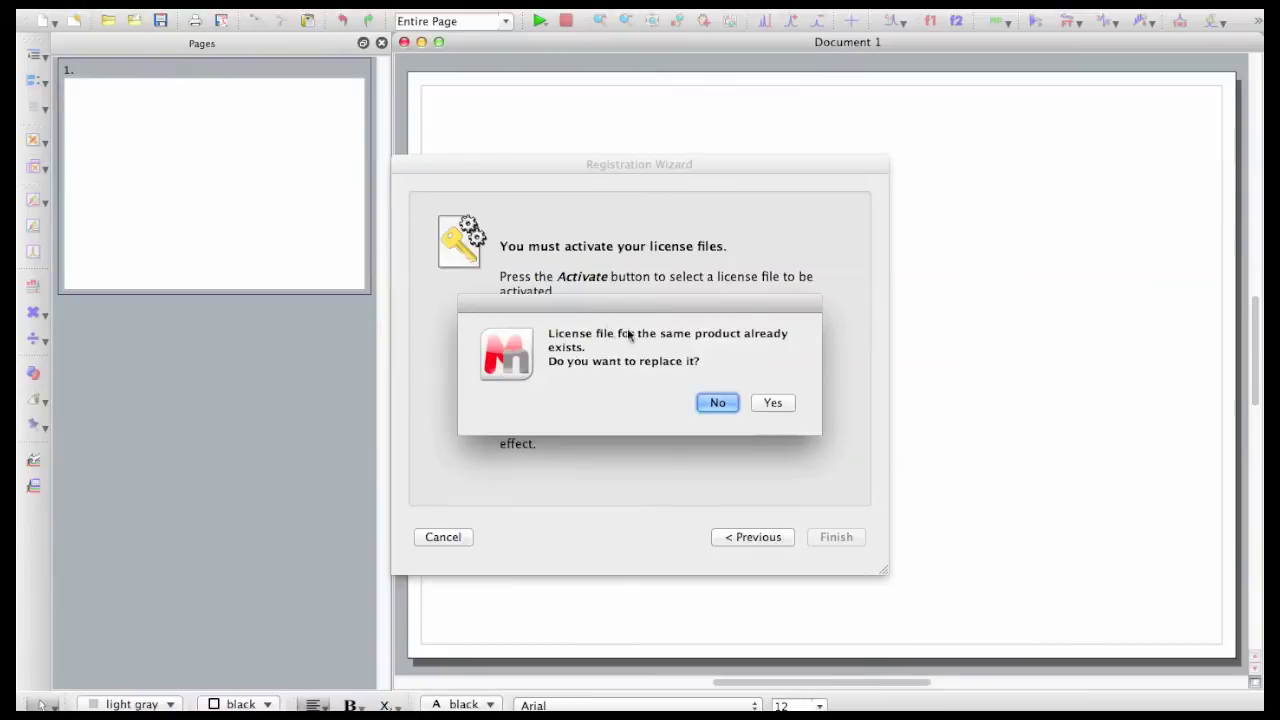
- Replace the existing license, acknowledge the restart notice, and finish the Registration Wizard
click(776, 402)
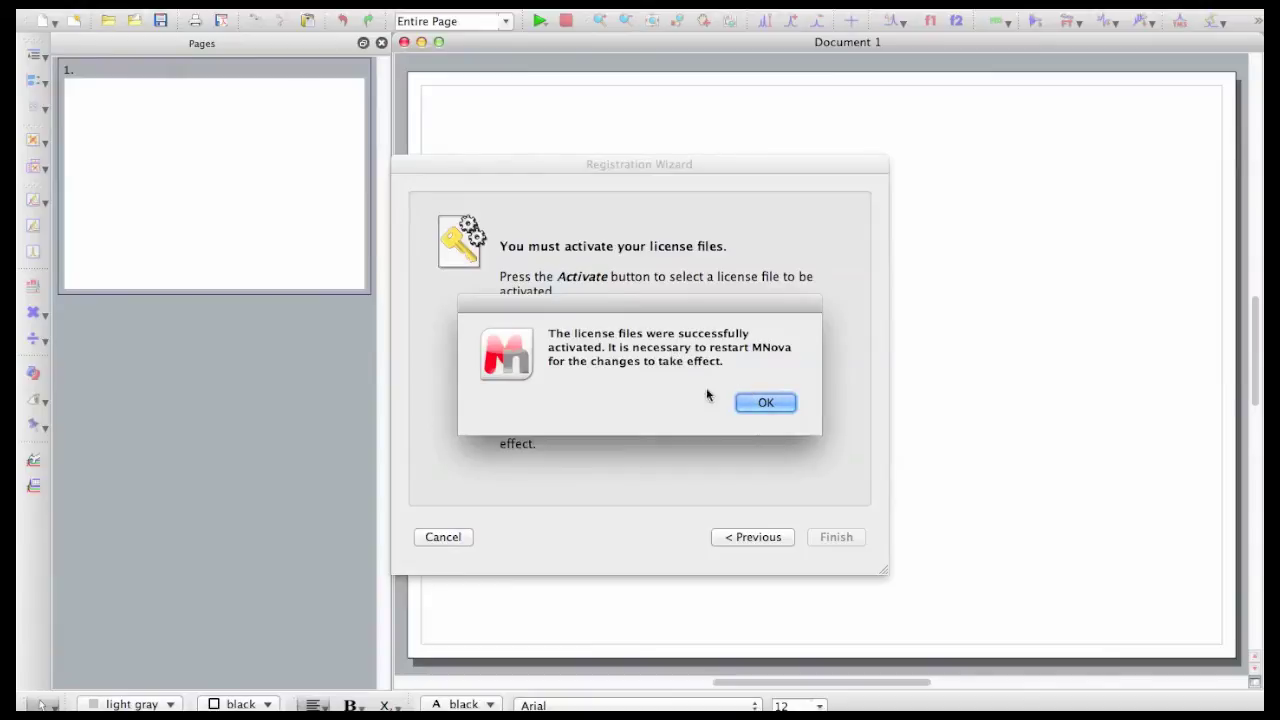
click(776, 402)
click(829, 536)
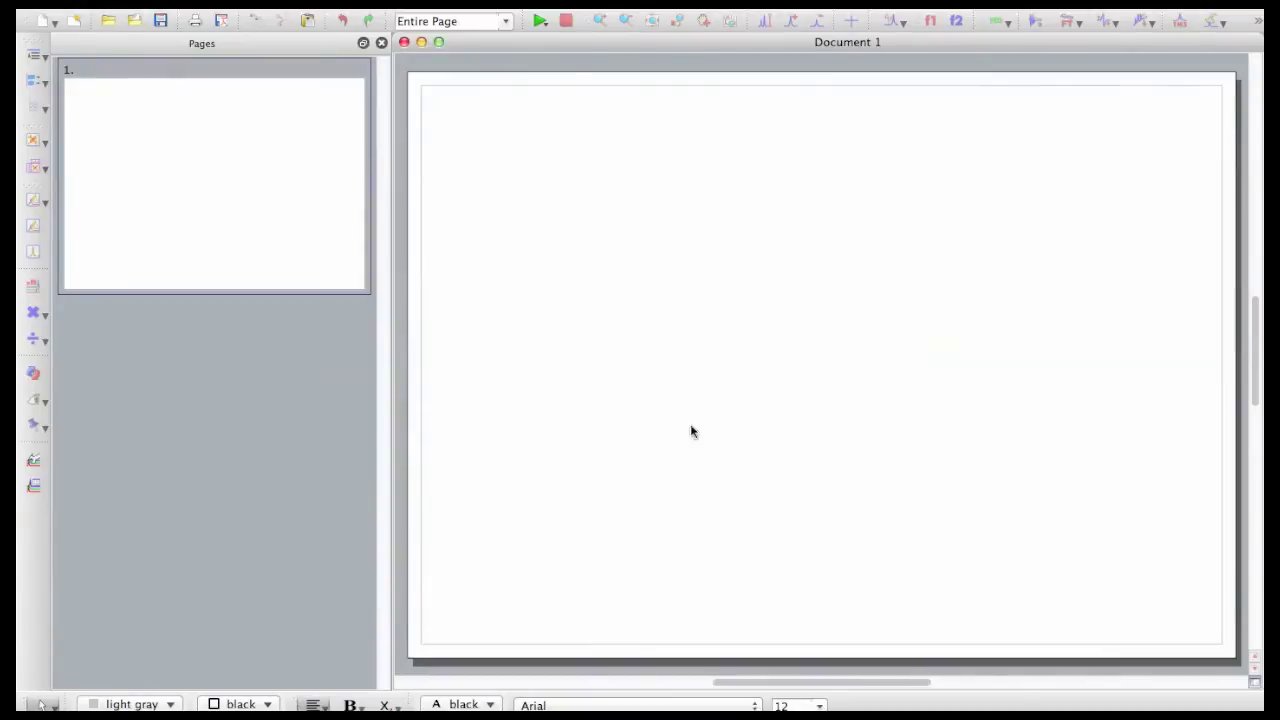
click(95, 2)
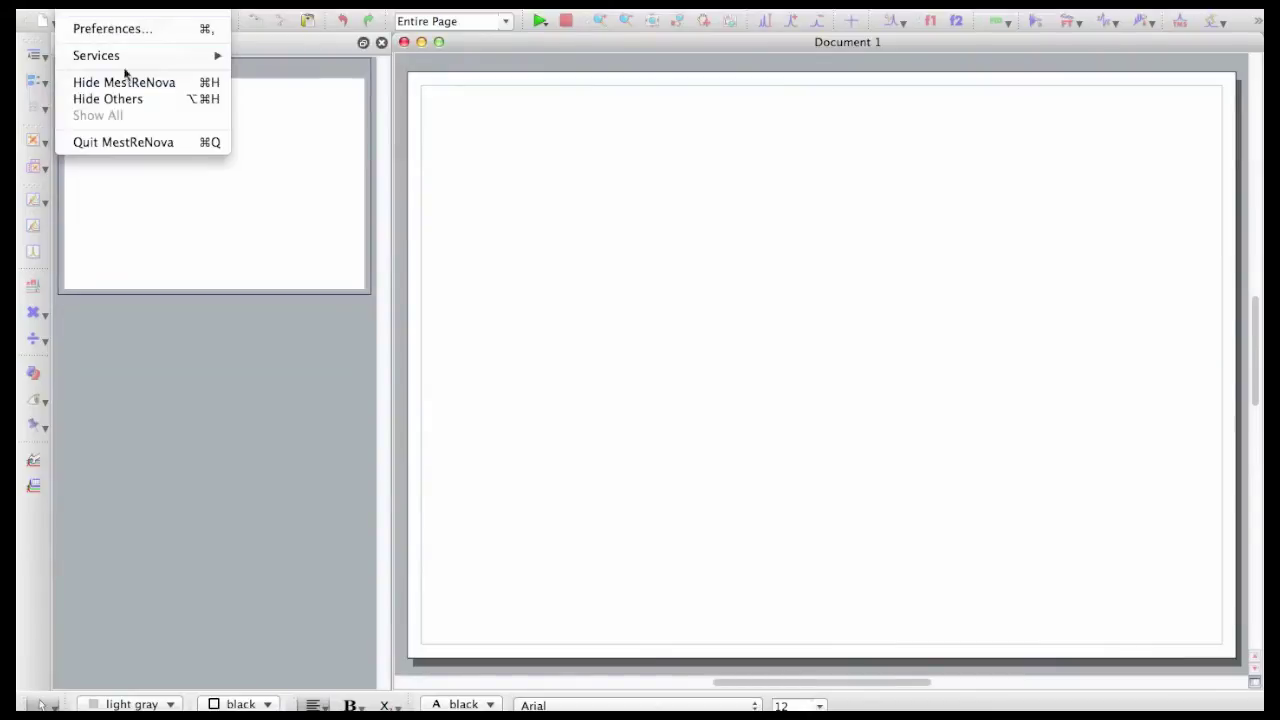
- Quit MestReNova and relaunch it from the Applications stack in the Dock
click(130, 143)
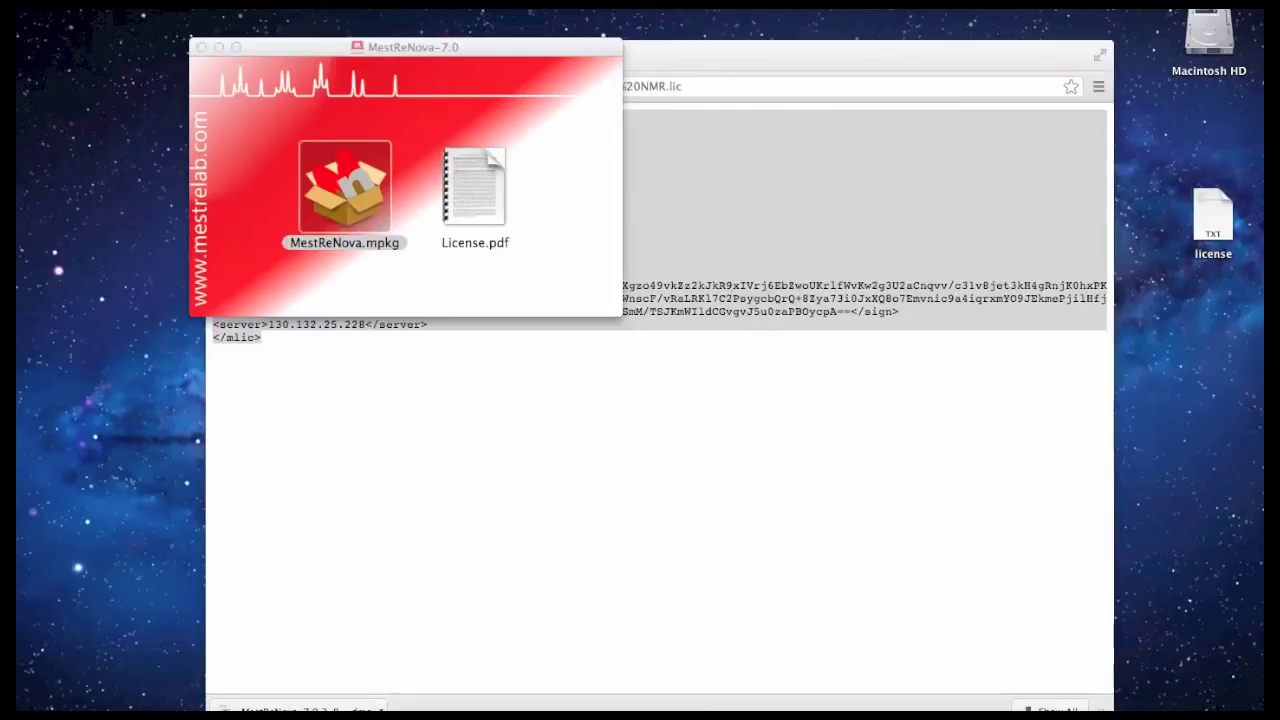
click(852, 707)
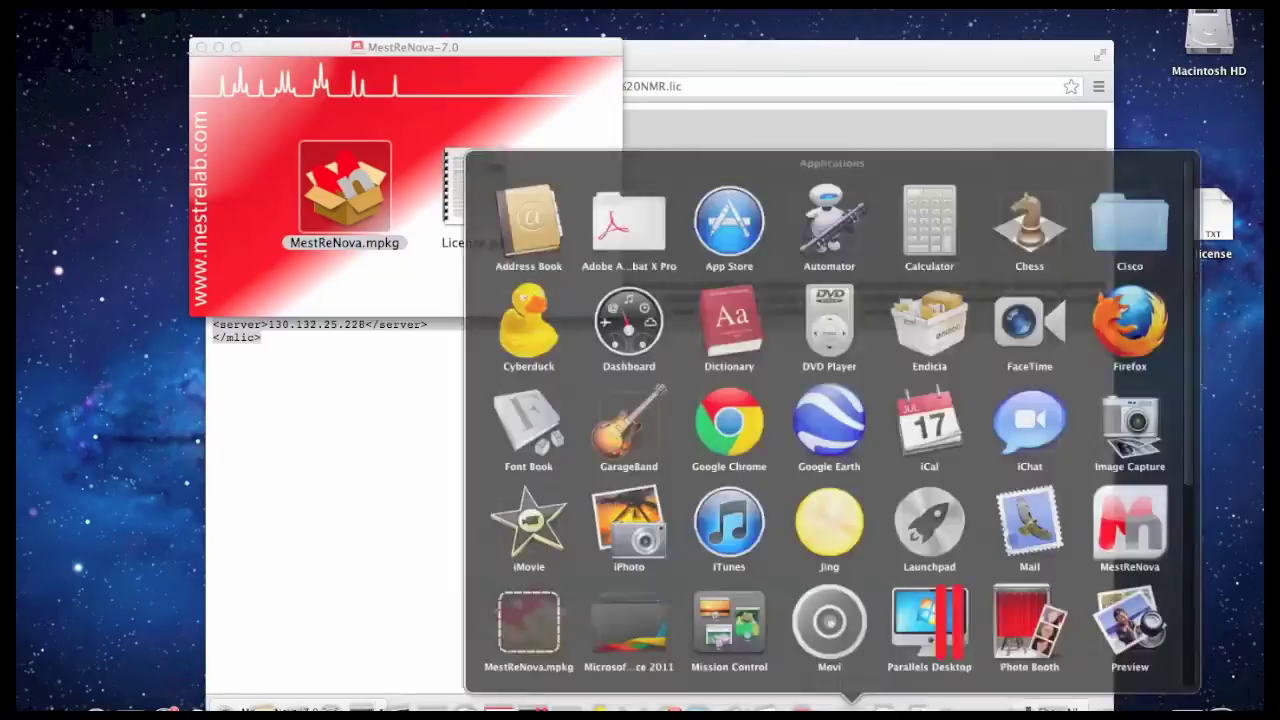
click(1162, 505)
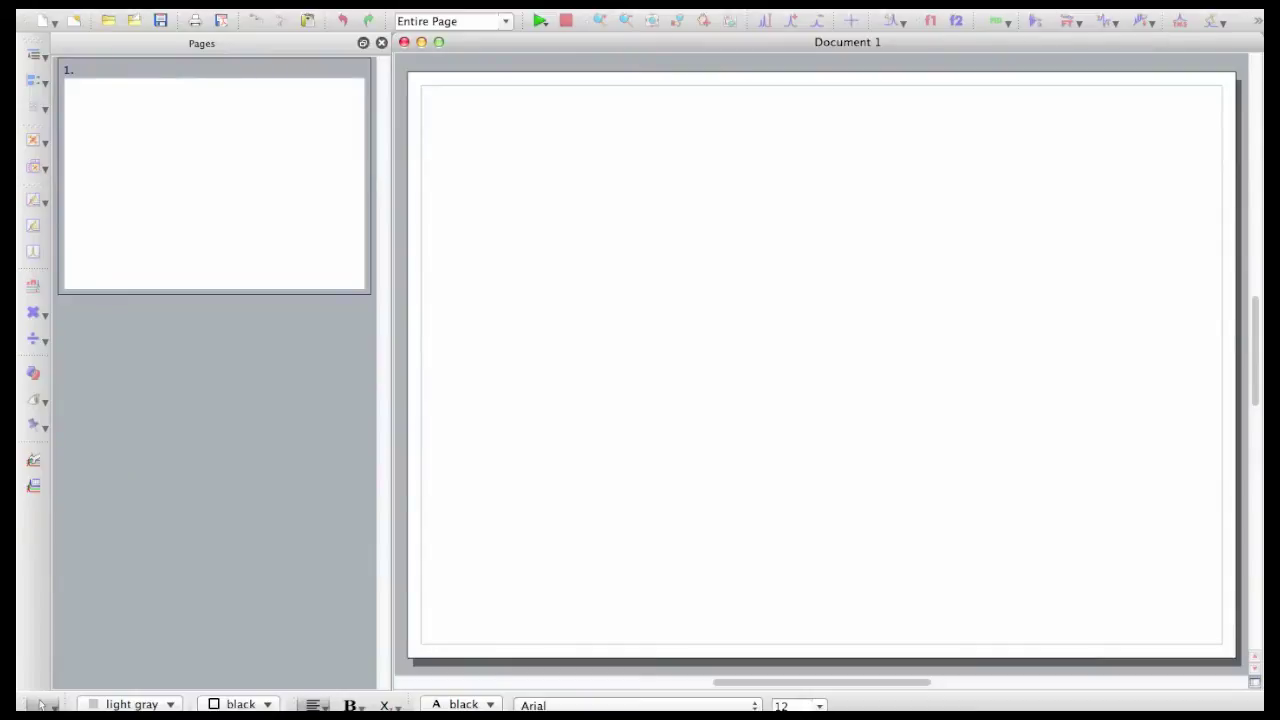
click(820, 4)
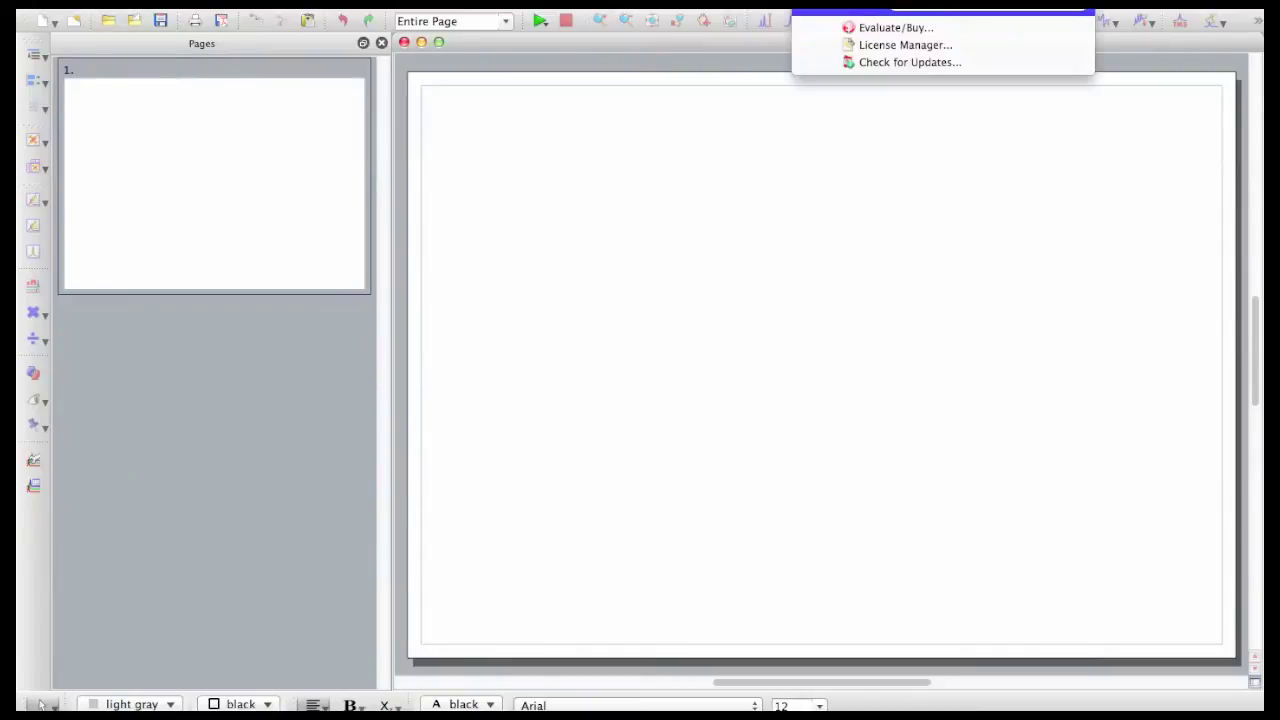
click(847, 46)
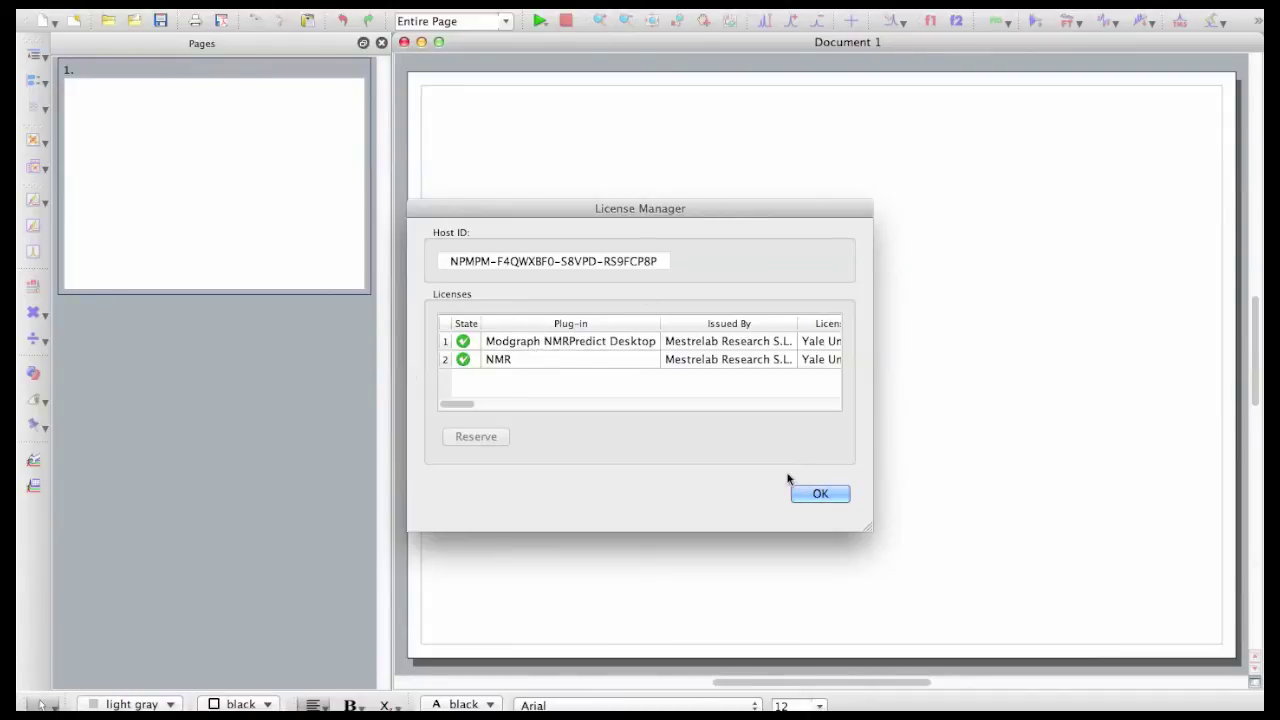
click(818, 495)
click(819, 496)
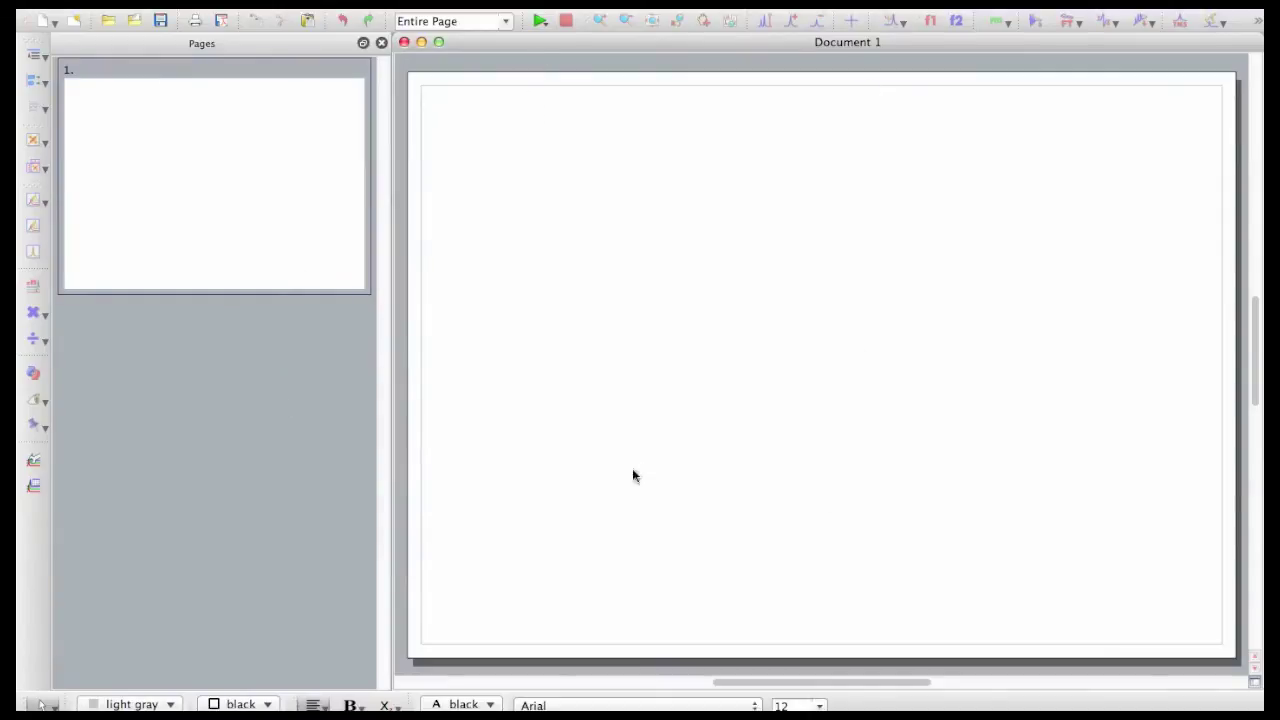